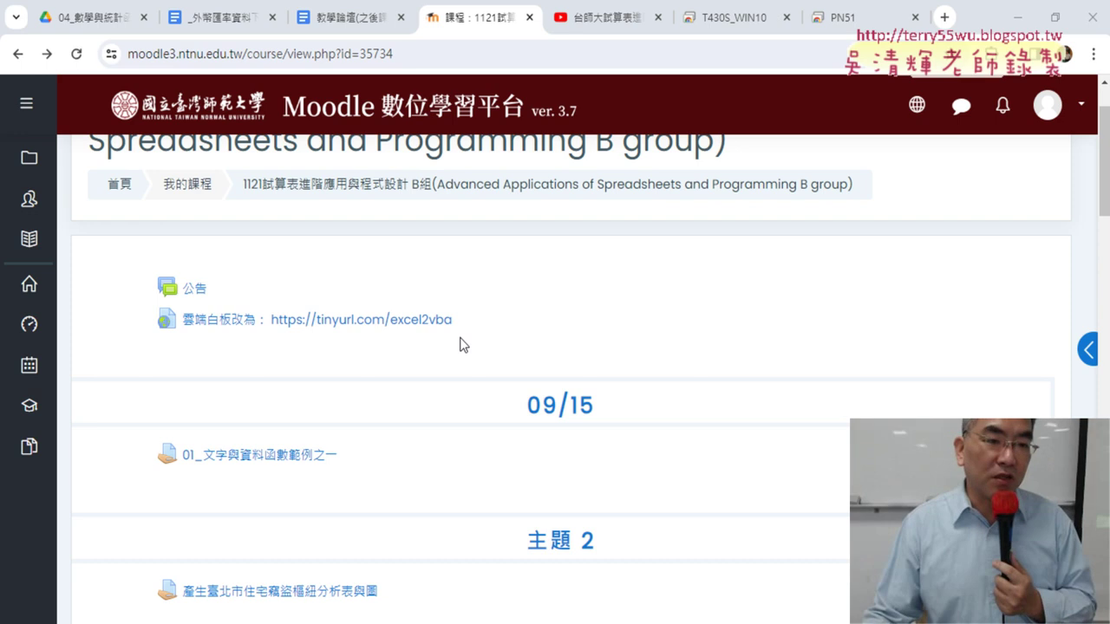
Step: Open the 公告 forum's 第9次上課 announcement and highlight its 上課內容 list of lesson topics
{"action": "left_click", "coordinate": [195, 295]}
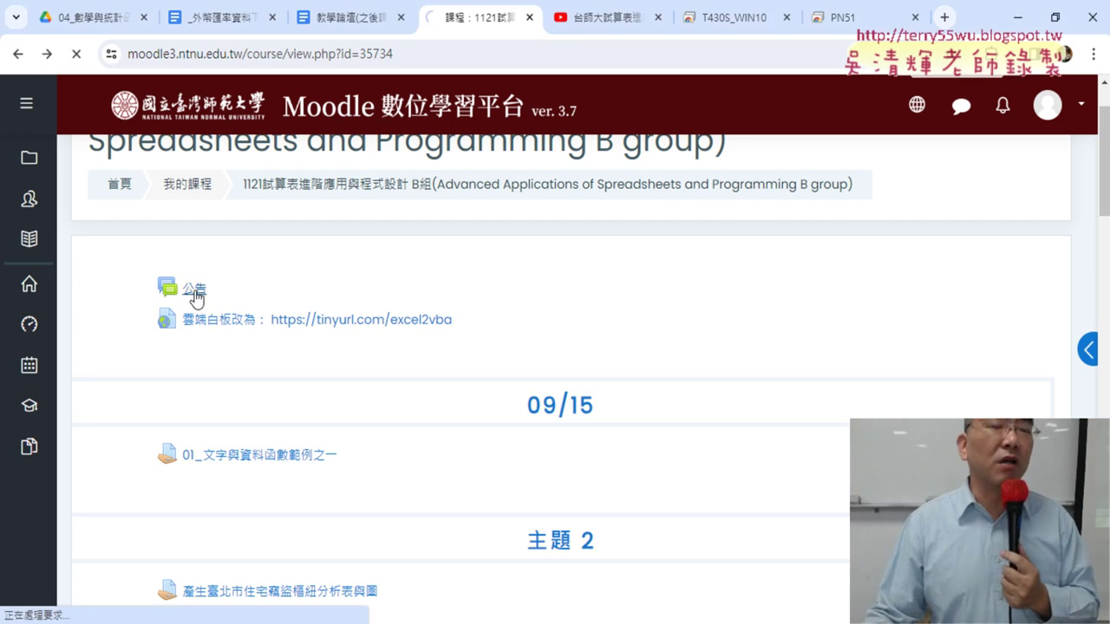
{"action": "scroll", "coordinate": [344, 405], "scroll_direction": "down", "scroll_amount": 3}
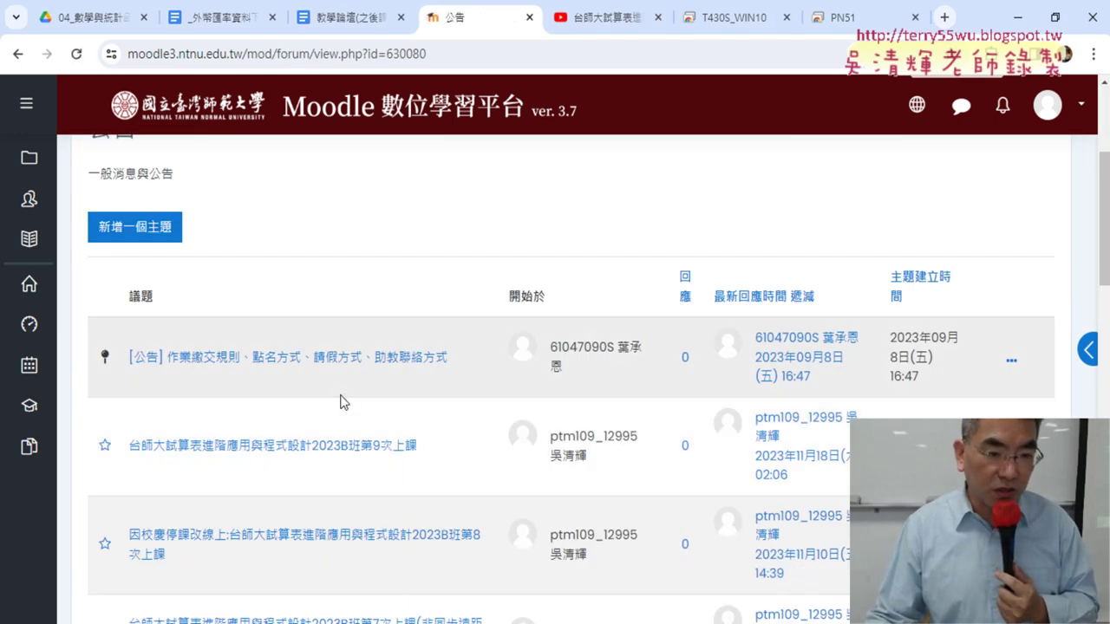
{"action": "scroll", "coordinate": [343, 403], "scroll_direction": "down", "scroll_amount": 2}
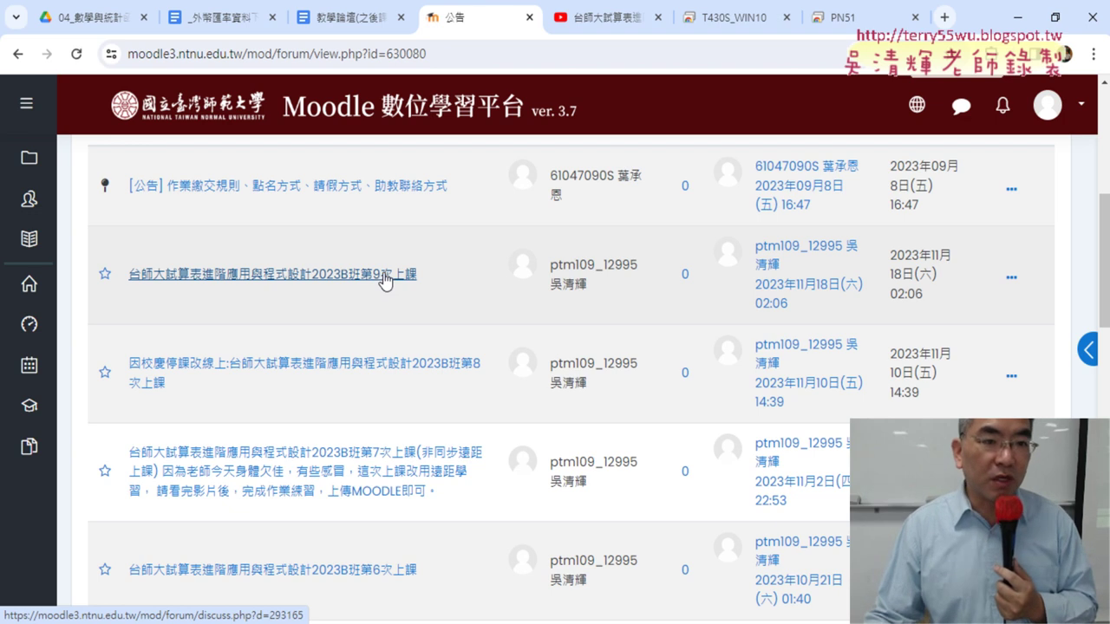
{"action": "left_click", "coordinate": [385, 282]}
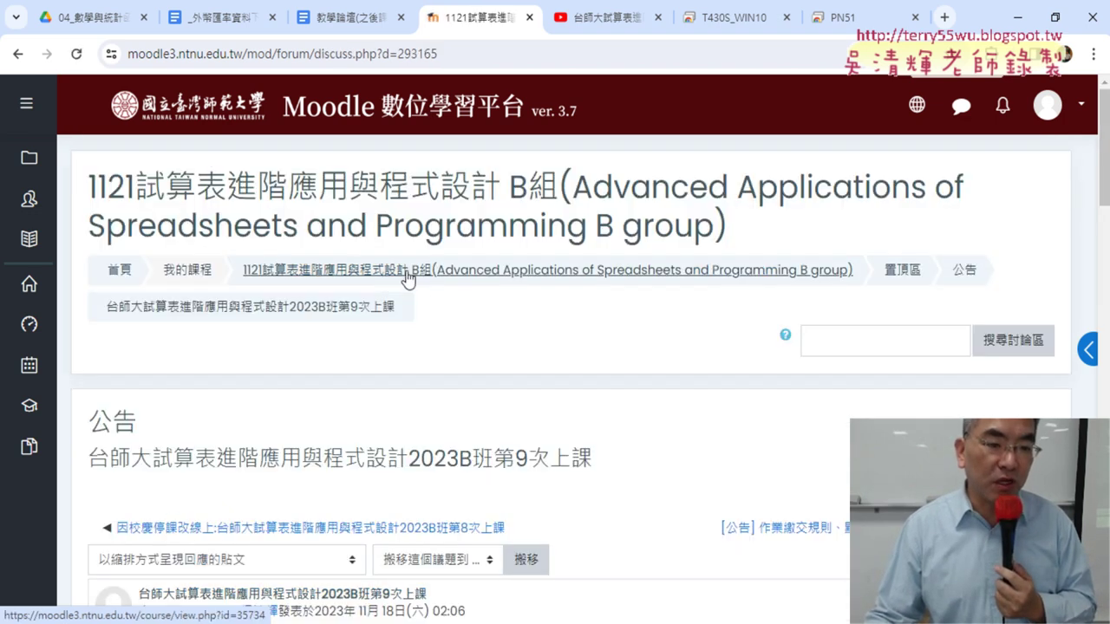
{"action": "scroll", "coordinate": [538, 330], "scroll_direction": "down", "scroll_amount": 3}
{"action": "scroll", "coordinate": [541, 332], "scroll_direction": "down", "scroll_amount": 2}
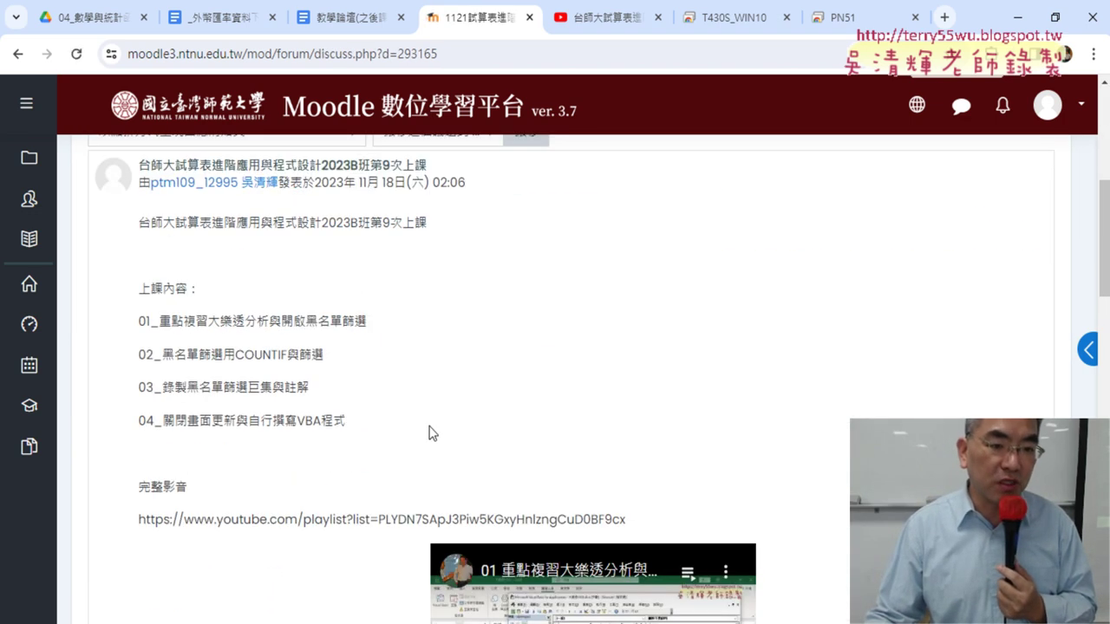
{"action": "mouse_move", "coordinate": [428, 432]}
{"action": "left_mouse_down"}
{"action": "mouse_move", "coordinate": [157, 350]}
{"action": "mouse_move", "coordinate": [137, 290]}
{"action": "left_mouse_up"}
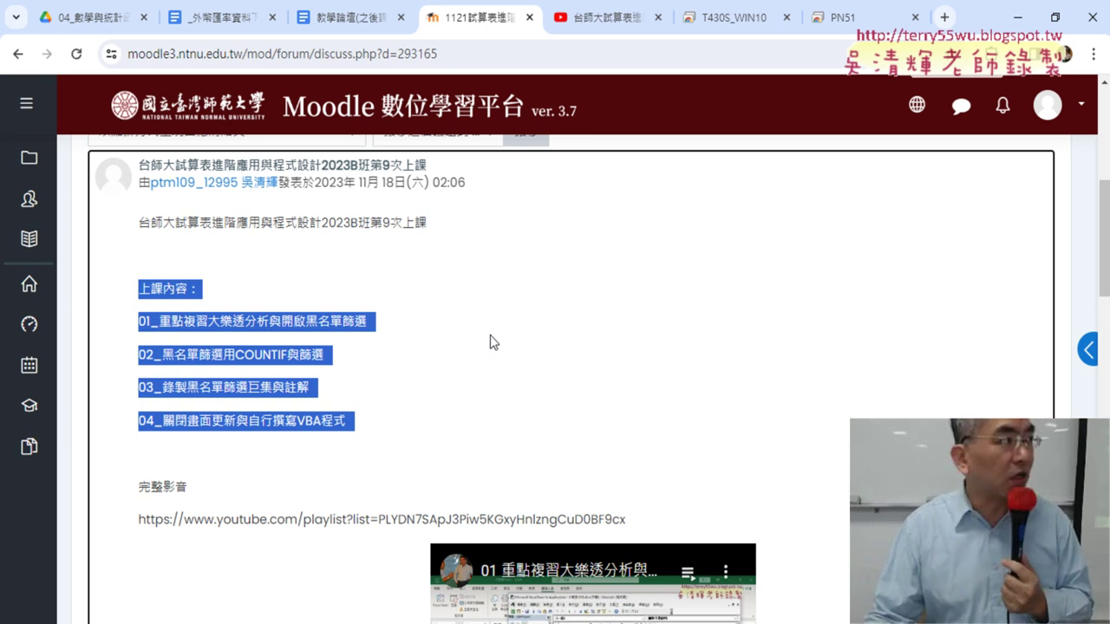
{"action": "left_click", "coordinate": [204, 24]}
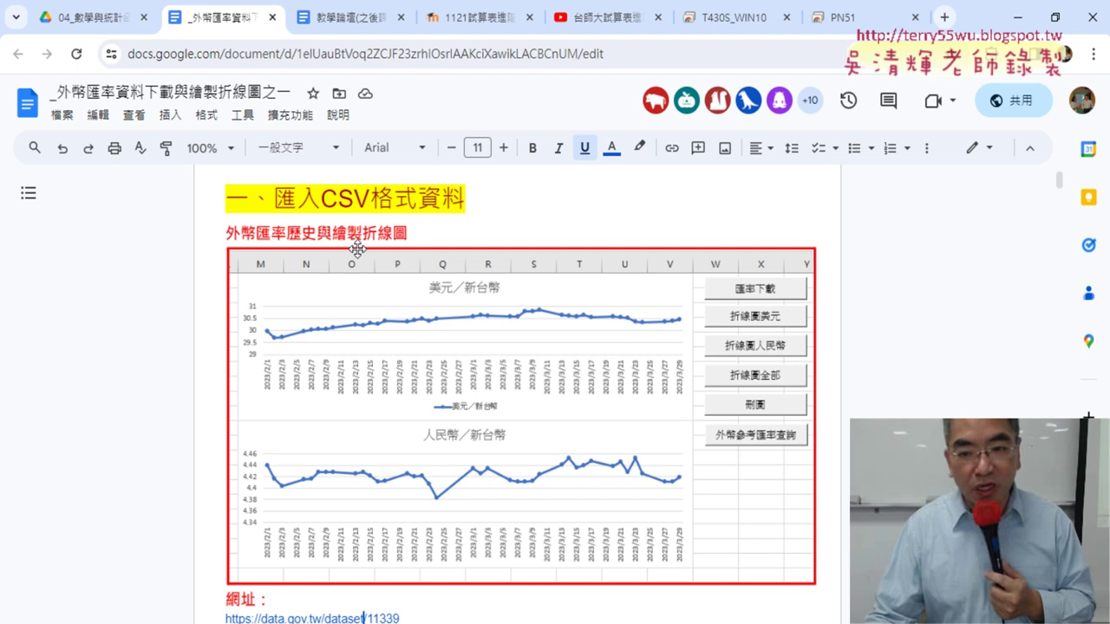
{"action": "left_click", "coordinate": [469, 199]}
{"action": "scroll", "coordinate": [634, 234], "scroll_direction": "up", "scroll_amount": 2}
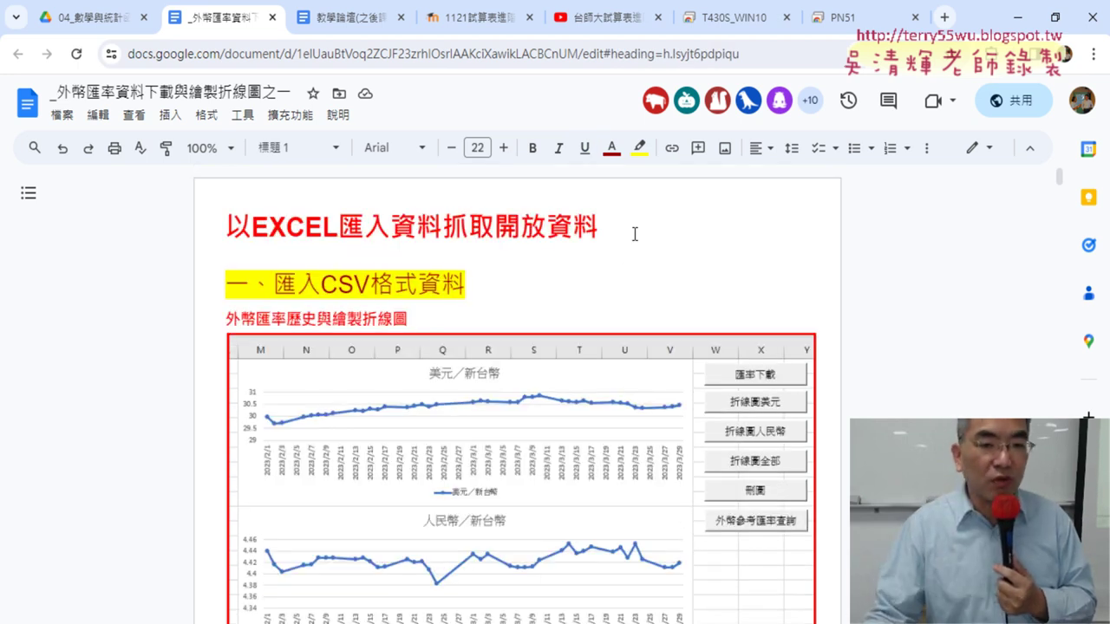
{"action": "scroll", "coordinate": [607, 272], "scroll_direction": "down", "scroll_amount": 2}
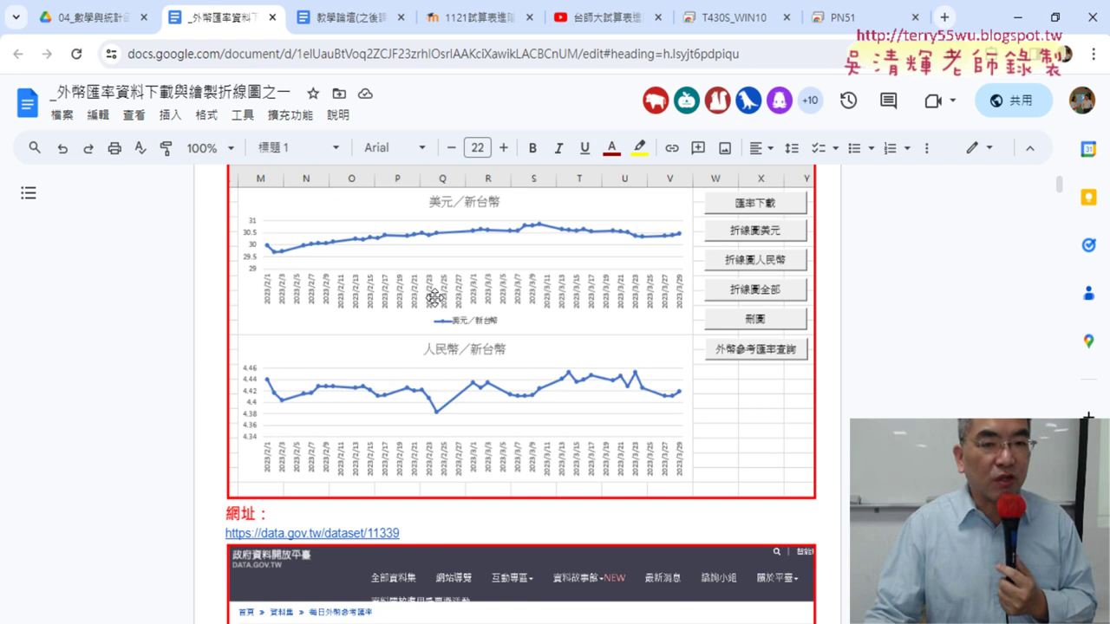
{"action": "scroll", "coordinate": [433, 297], "scroll_direction": "up", "scroll_amount": 1}
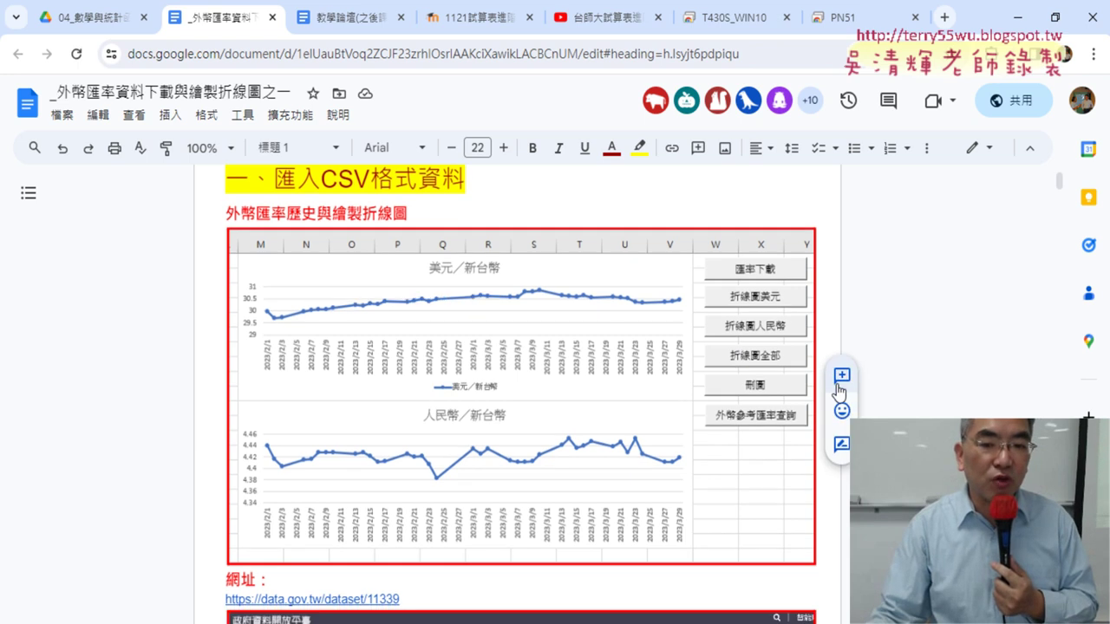
{"action": "scroll", "coordinate": [836, 384], "scroll_direction": "down", "scroll_amount": 2}
{"action": "scroll", "coordinate": [828, 400], "scroll_direction": "down", "scroll_amount": 2}
{"action": "scroll", "coordinate": [828, 400], "scroll_direction": "down", "scroll_amount": 1}
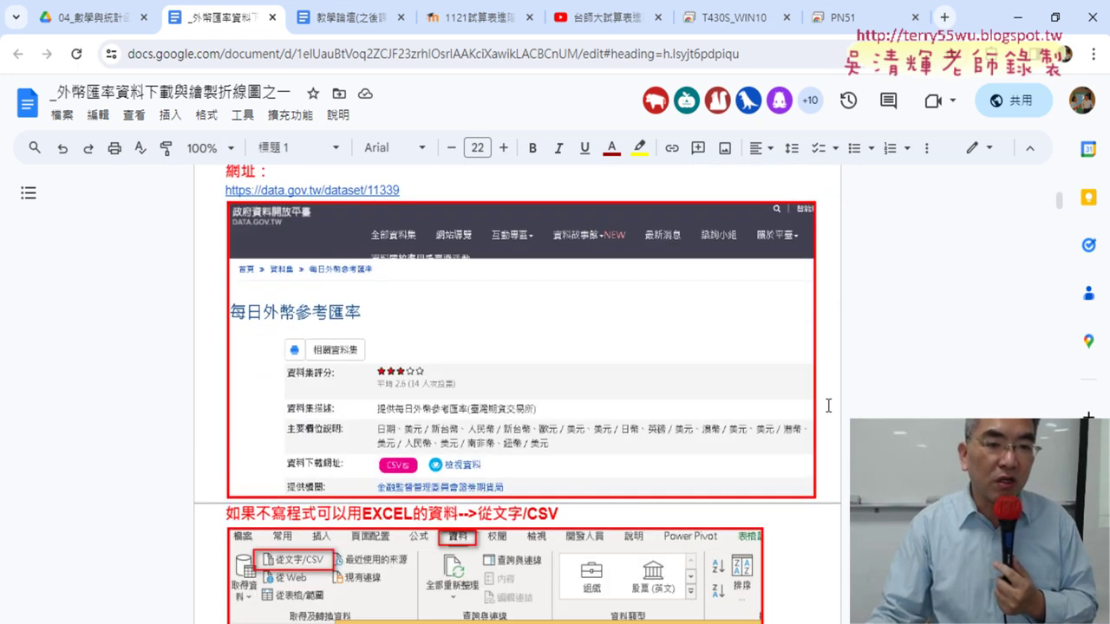
{"action": "scroll", "coordinate": [566, 355], "scroll_direction": "up", "scroll_amount": 1}
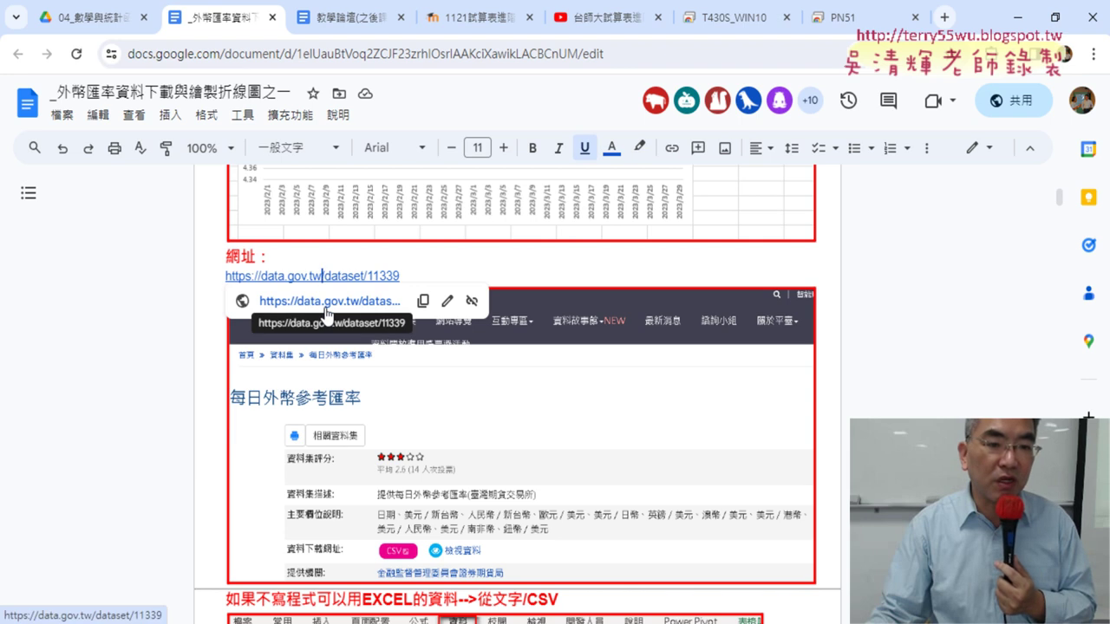
{"action": "left_click", "coordinate": [323, 303]}
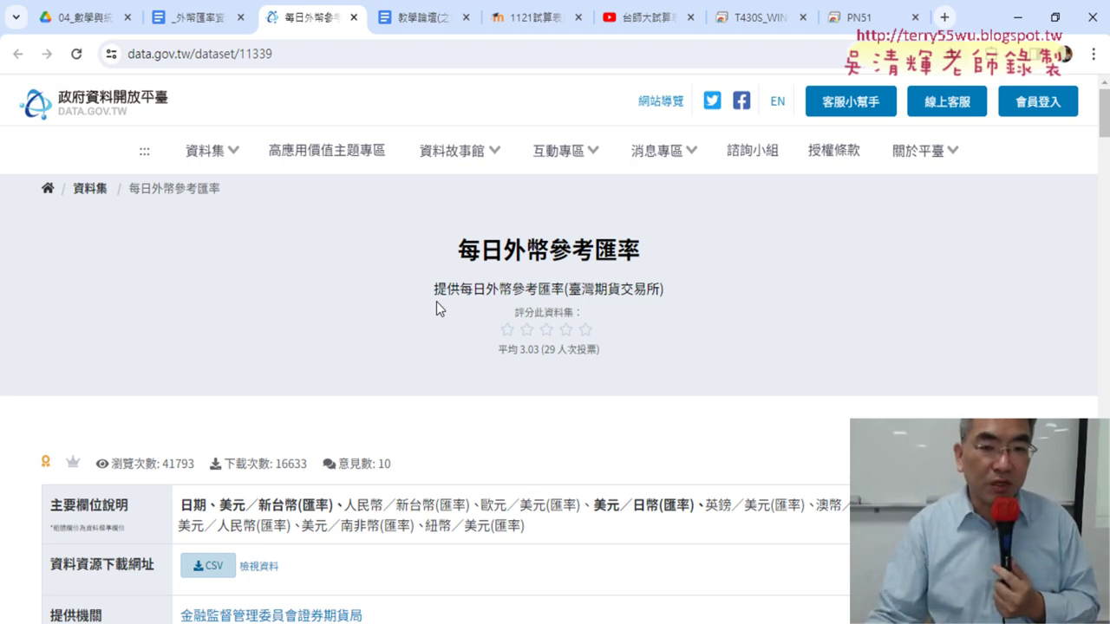
Step: Highlight the 每日外幣參考匯率 title, download the CSV, and highlight the 更新頻率 每1日 row
{"action": "left_click_drag", "start_coordinate": [448, 253], "coordinate": [657, 263]}
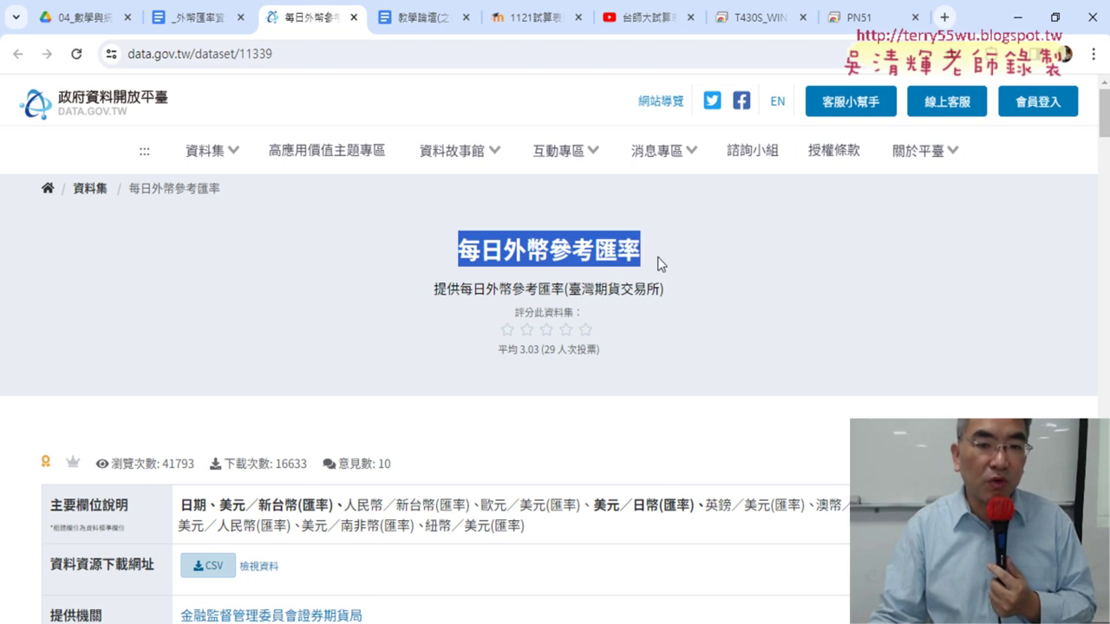
{"action": "scroll", "coordinate": [656, 267], "scroll_direction": "down", "scroll_amount": 2}
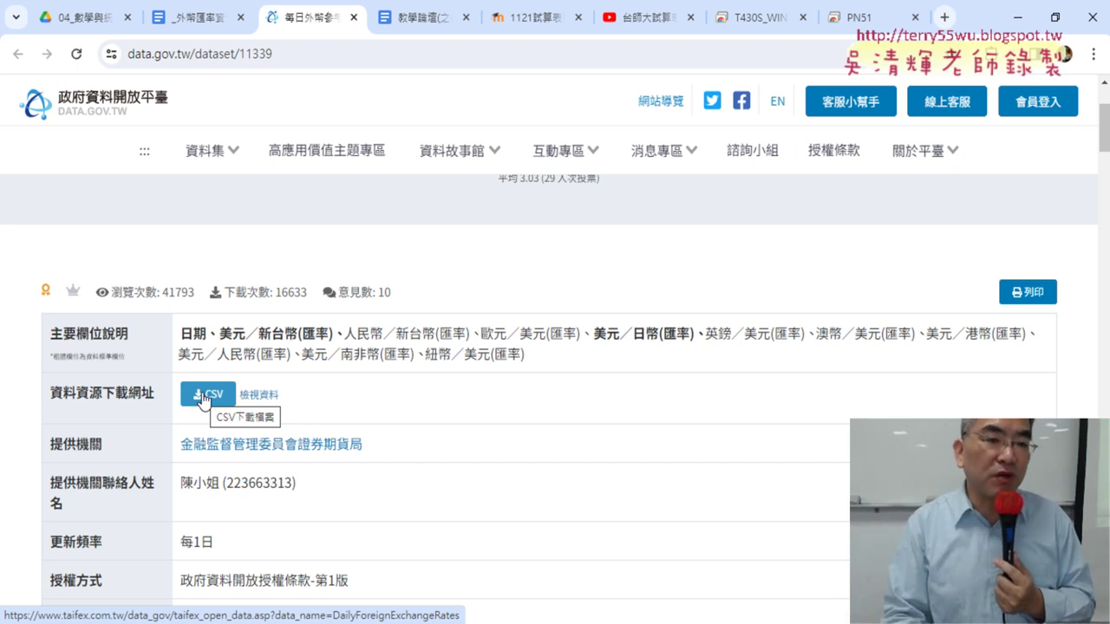
{"action": "left_click", "coordinate": [205, 400]}
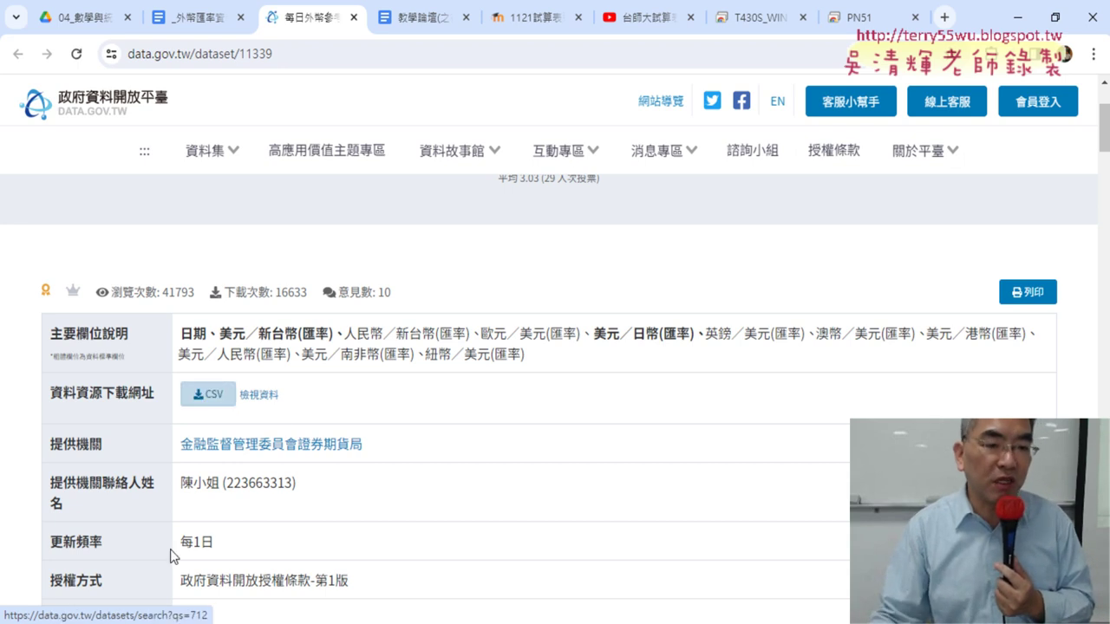
{"action": "left_click_drag", "start_coordinate": [224, 543], "coordinate": [179, 543]}
{"action": "left_click_drag", "start_coordinate": [101, 549], "coordinate": [50, 557]}
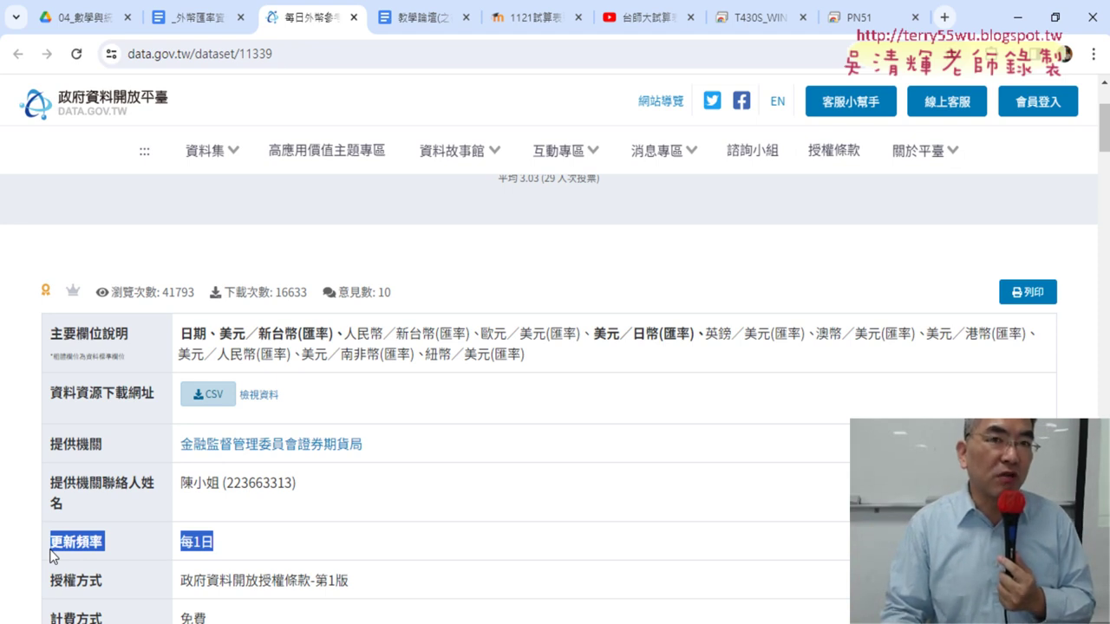
Step: Compare the handout with the dataset page and re-highlight the update-frequency row
{"action": "left_click", "coordinate": [208, 24]}
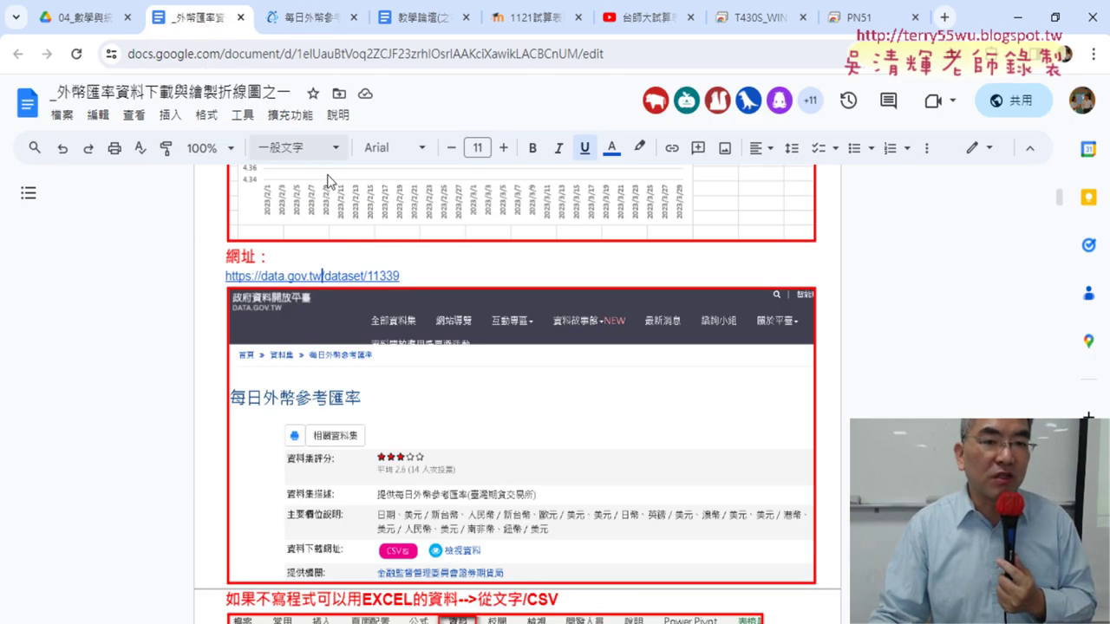
{"action": "scroll", "coordinate": [327, 180], "scroll_direction": "up", "scroll_amount": 3}
{"action": "scroll", "coordinate": [486, 255], "scroll_direction": "up", "scroll_amount": 1}
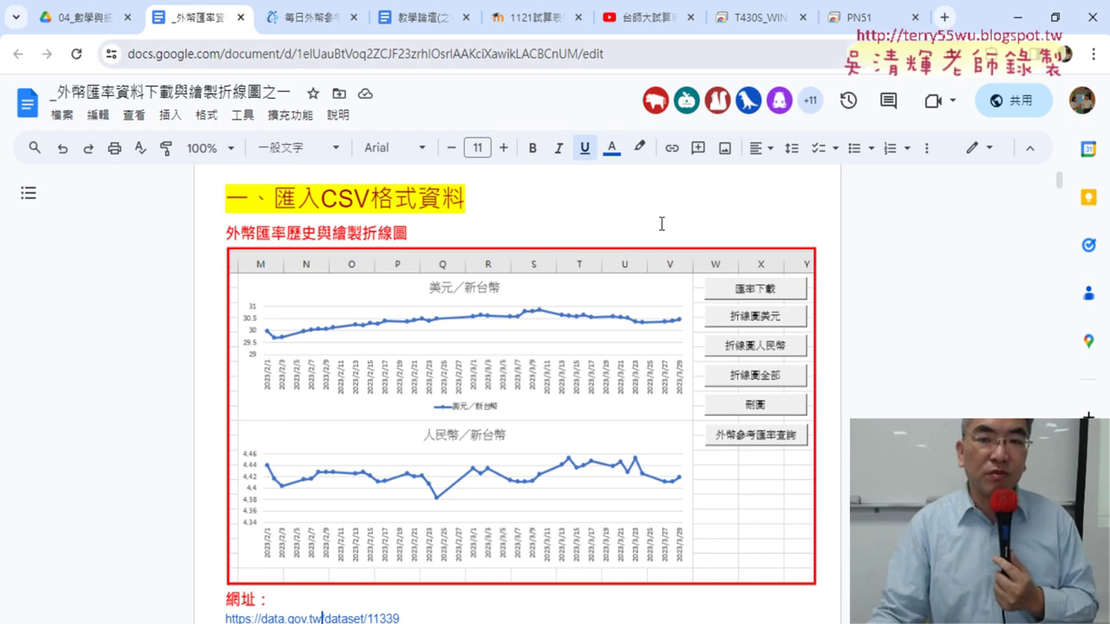
{"action": "left_click", "coordinate": [300, 20]}
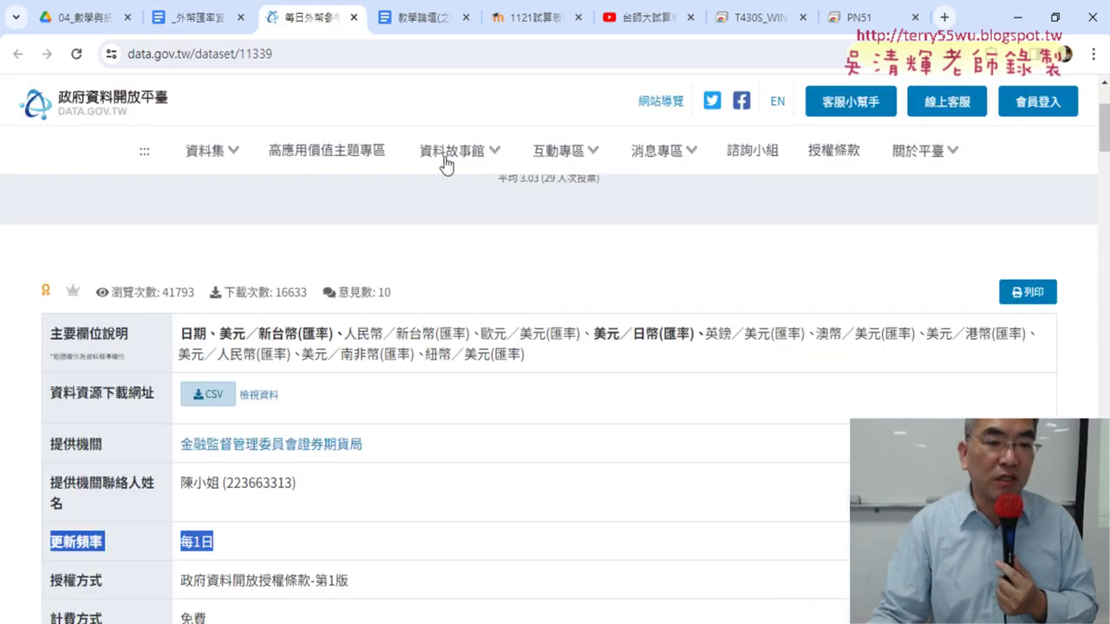
{"action": "scroll", "coordinate": [511, 330], "scroll_direction": "down", "scroll_amount": 2}
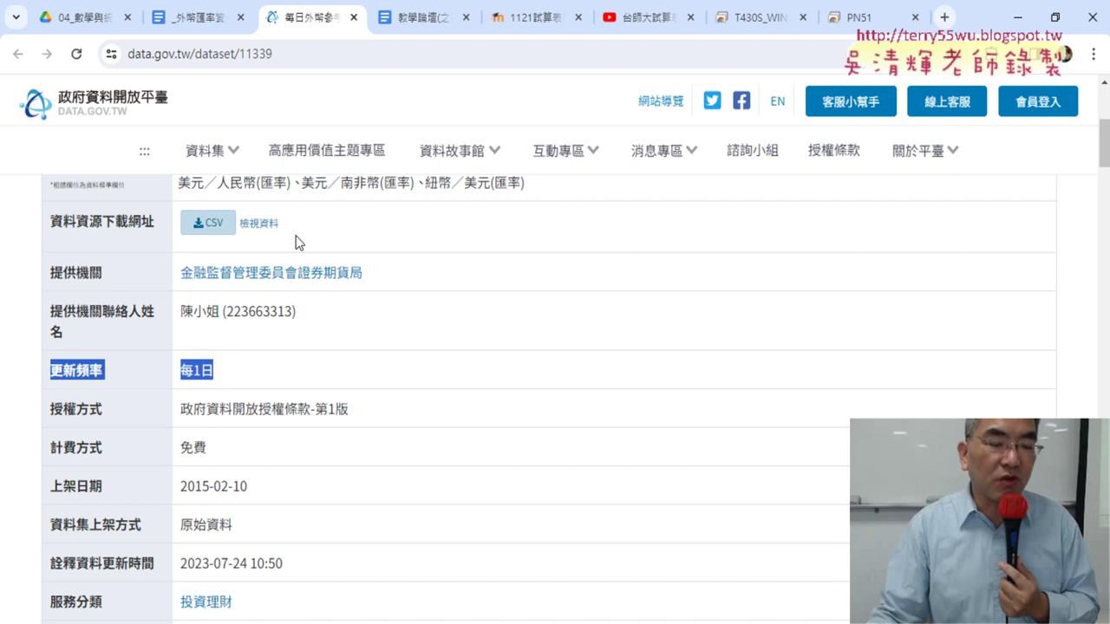
{"action": "left_click", "coordinate": [200, 19]}
{"action": "scroll", "coordinate": [443, 213], "scroll_direction": "up", "scroll_amount": 1}
{"action": "left_click", "coordinate": [304, 19]}
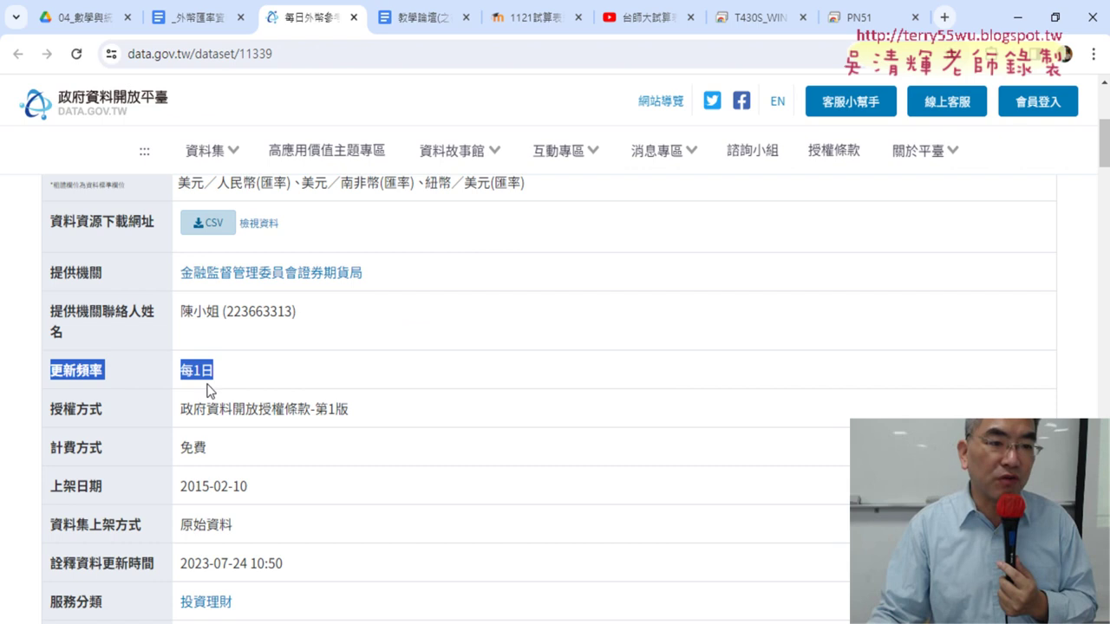
{"action": "left_click_drag", "start_coordinate": [213, 381], "coordinate": [71, 379]}
{"action": "scroll", "coordinate": [53, 380], "scroll_direction": "up", "scroll_amount": 1}
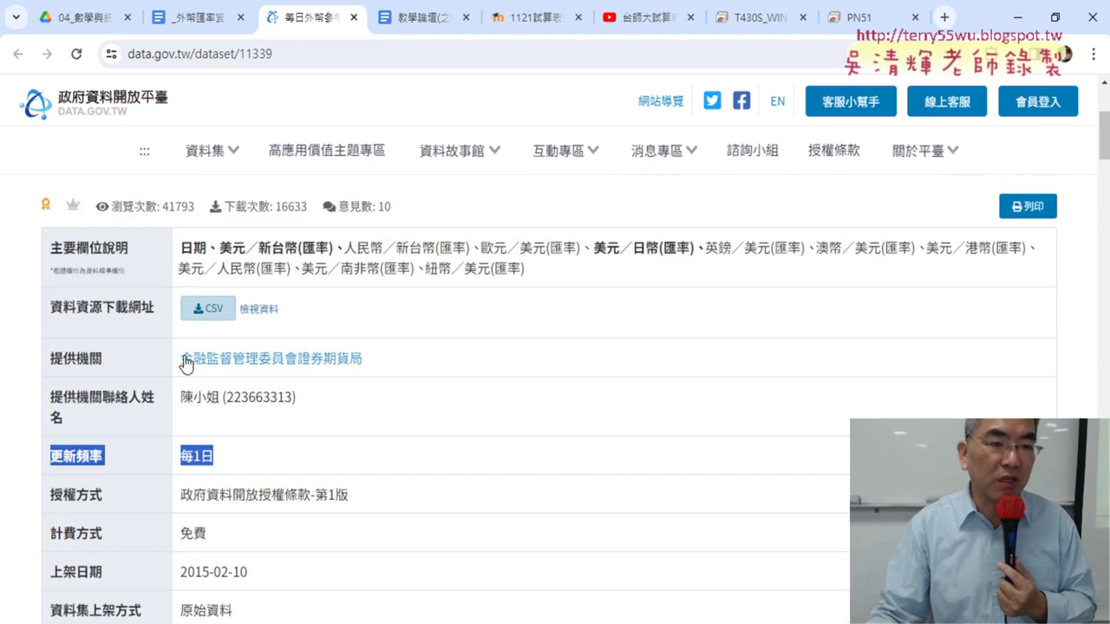
{"action": "left_click", "coordinate": [271, 317]}
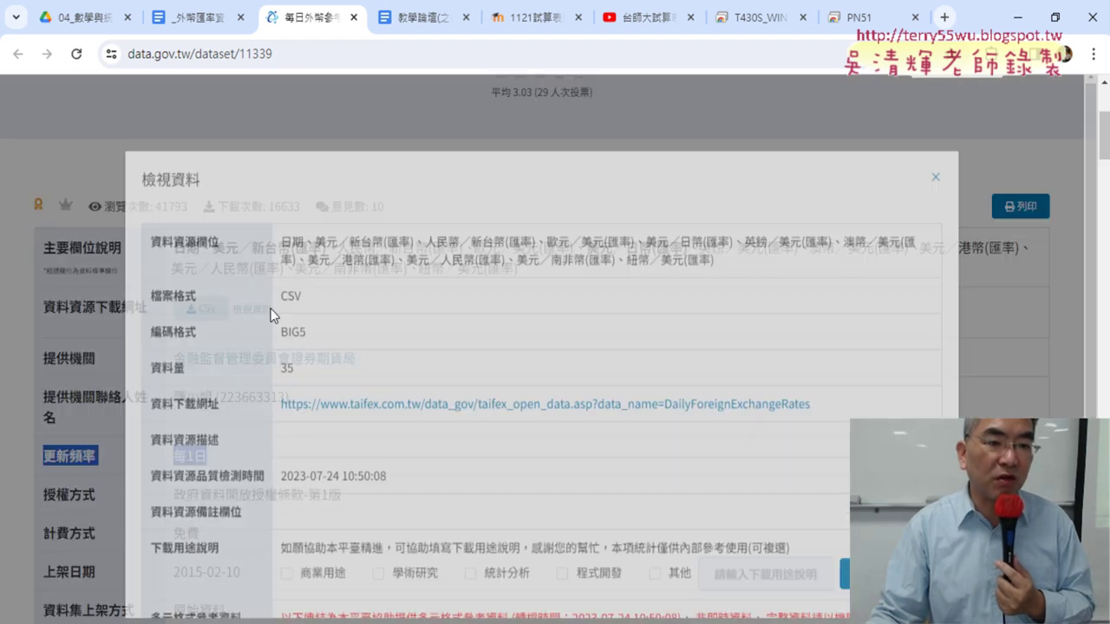
{"action": "left_click_drag", "start_coordinate": [823, 411], "coordinate": [159, 417]}
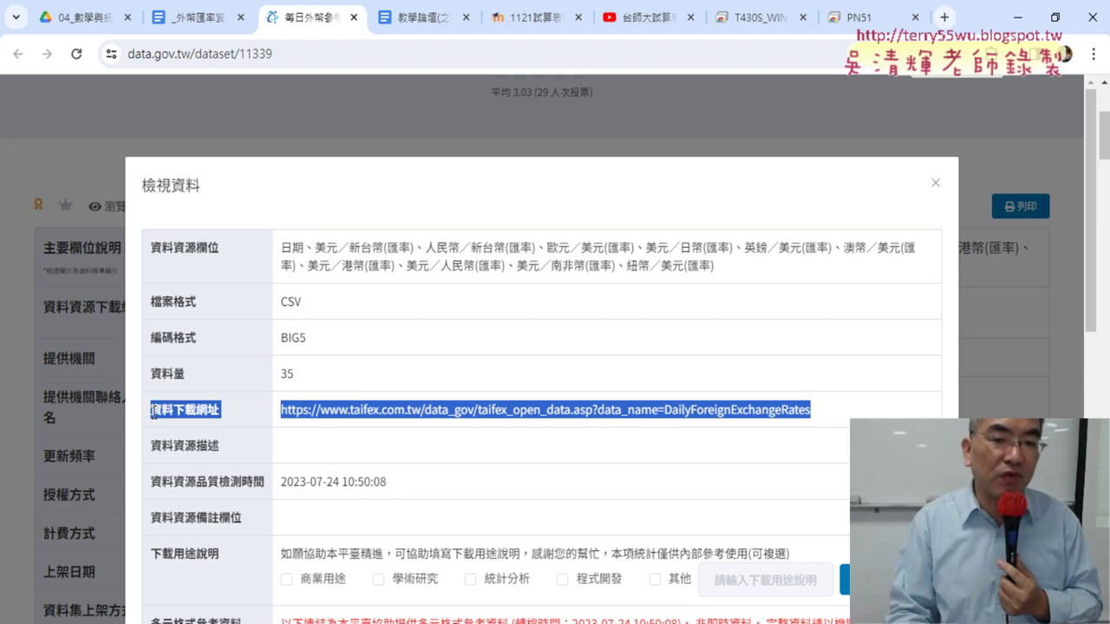
{"action": "left_click", "coordinate": [845, 421]}
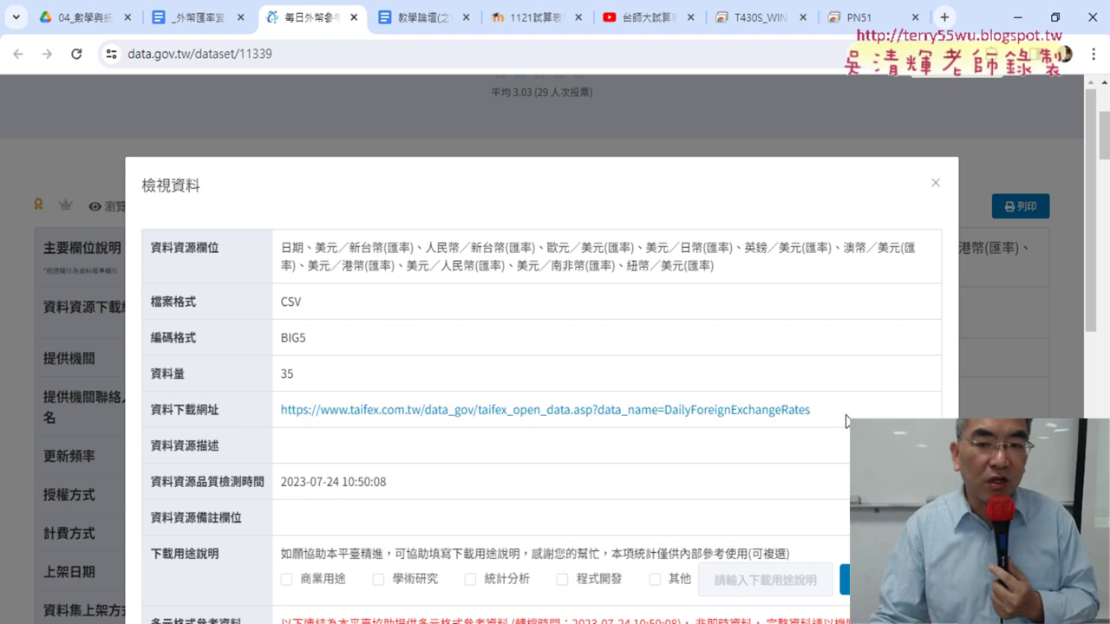
{"action": "left_click_drag", "start_coordinate": [847, 421], "coordinate": [281, 415]}
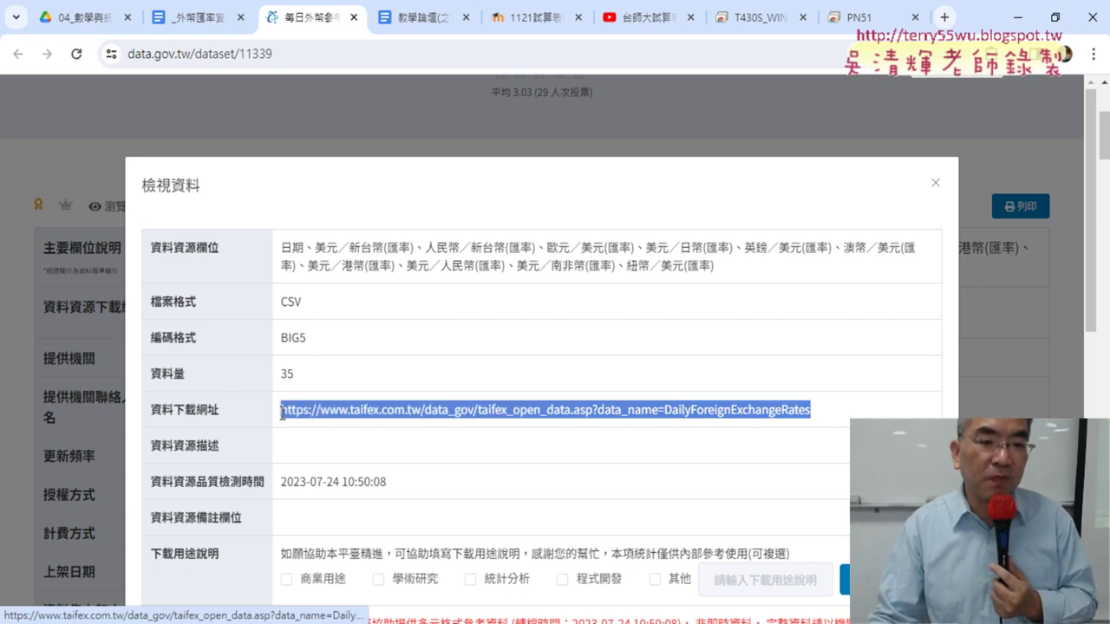
{"action": "left_click_drag", "start_coordinate": [317, 347], "coordinate": [169, 346]}
{"action": "left_click", "coordinate": [359, 345]}
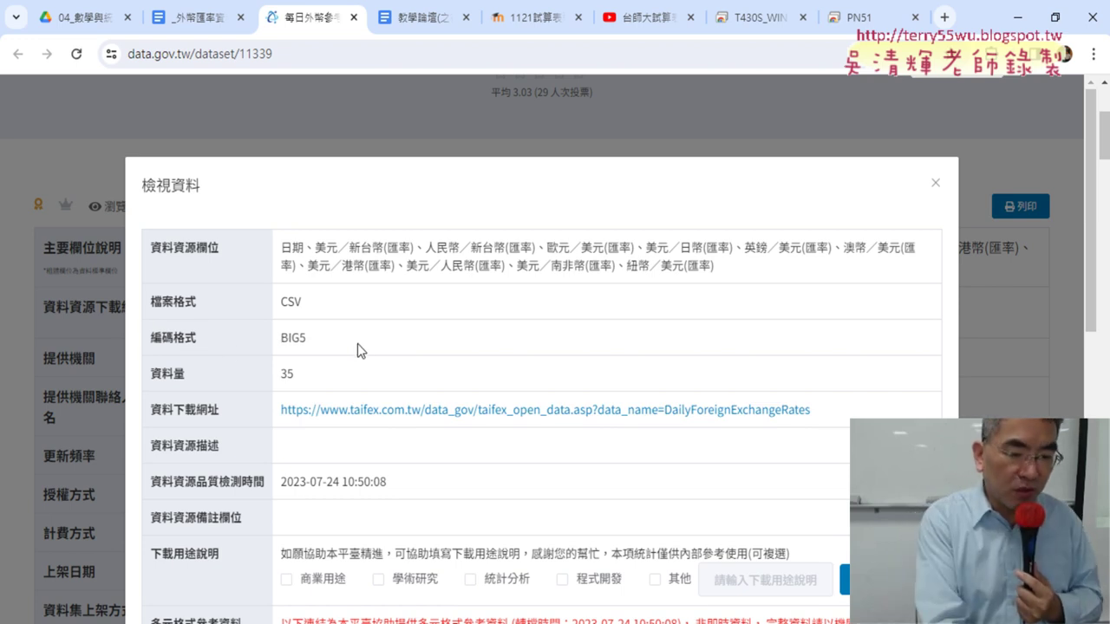
{"action": "key", "text": "ctrl+2"}
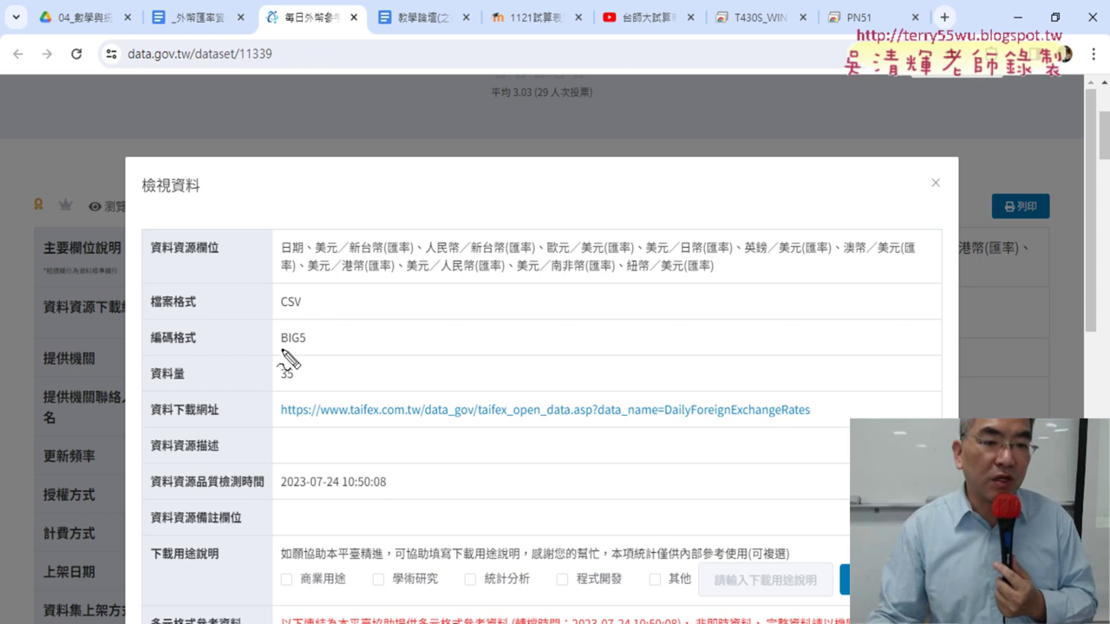
{"action": "left_click_drag", "start_coordinate": [281, 351], "coordinate": [310, 353]}
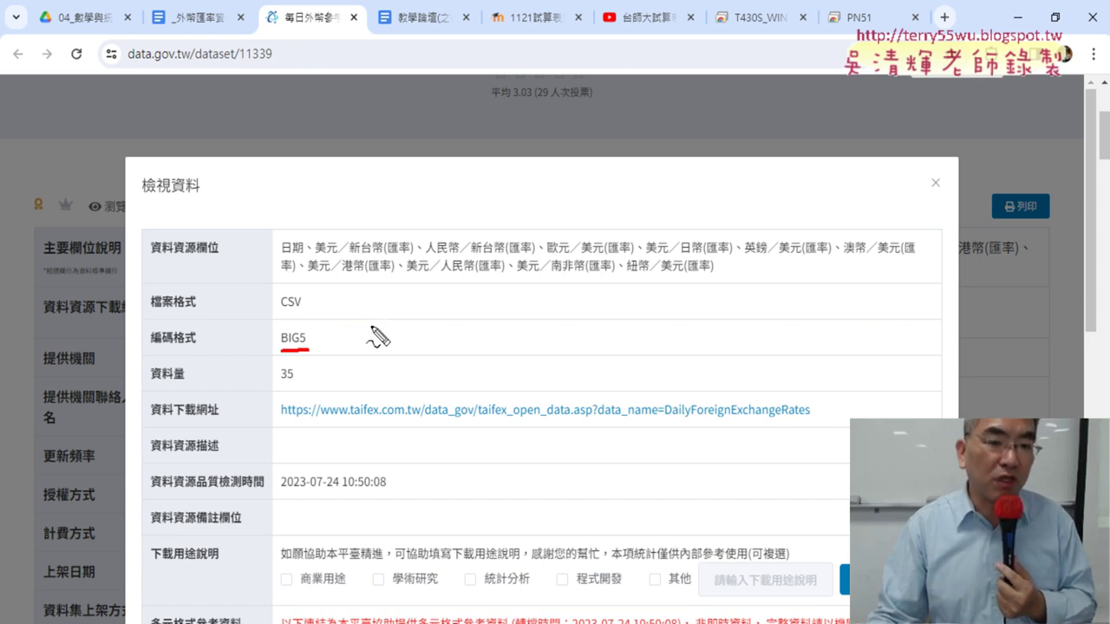
{"action": "mouse_move", "coordinate": [371, 328]}
{"action": "left_mouse_down"}
{"action": "mouse_move", "coordinate": [355, 352]}
{"action": "mouse_move", "coordinate": [375, 352]}
{"action": "mouse_move", "coordinate": [397, 325]}
{"action": "mouse_move", "coordinate": [413, 328]}
{"action": "left_mouse_up"}
{"action": "left_click_drag", "start_coordinate": [344, 359], "coordinate": [426, 362]}
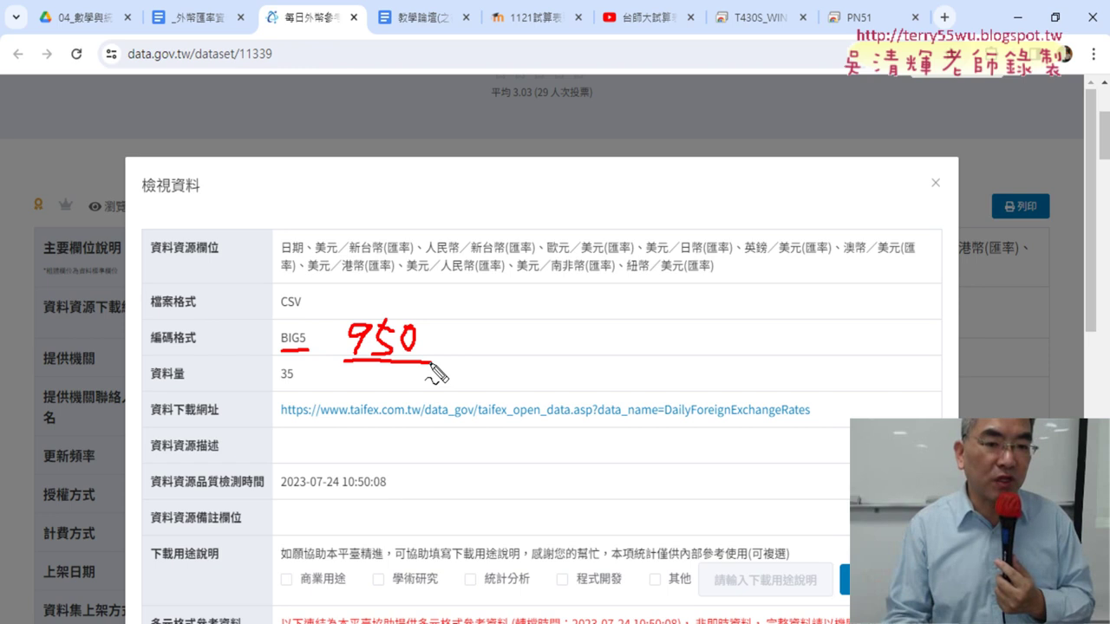
{"action": "key", "text": "Escape"}
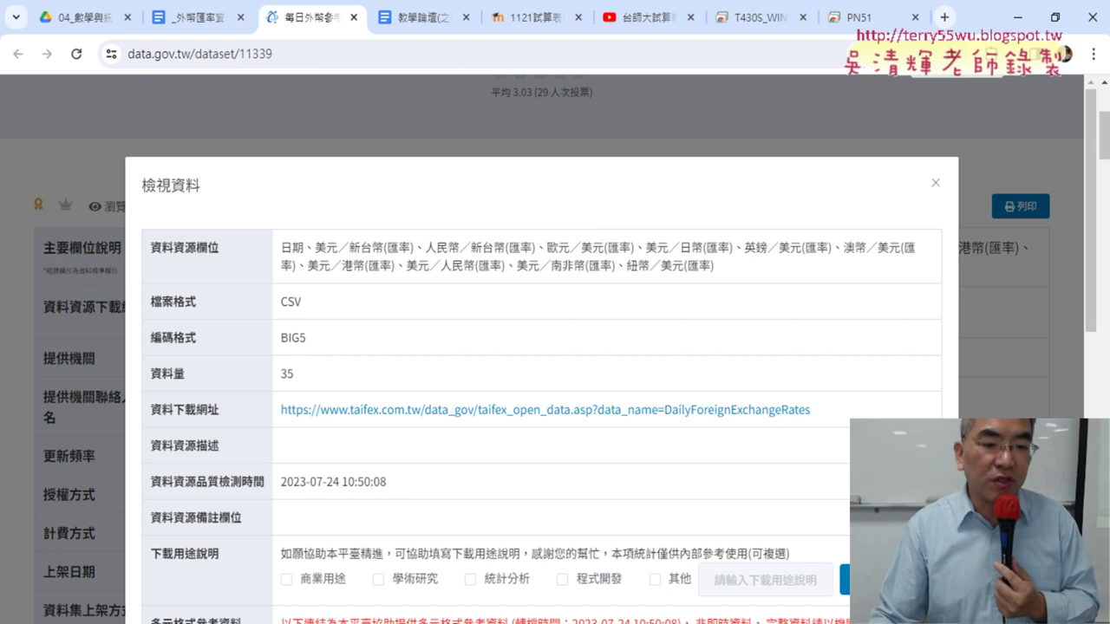
{"action": "mouse_move", "coordinate": [653, 623]}
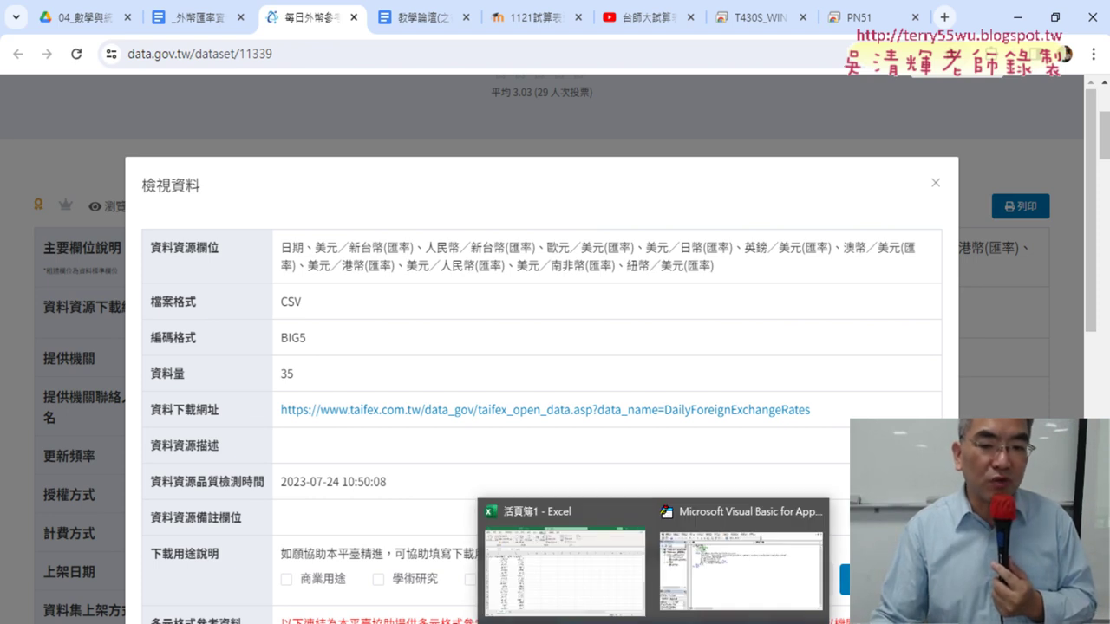
Step: Bring Excel forward, review the macro code in the Visual Basic editor, then close the editor
{"action": "left_click", "coordinate": [604, 598]}
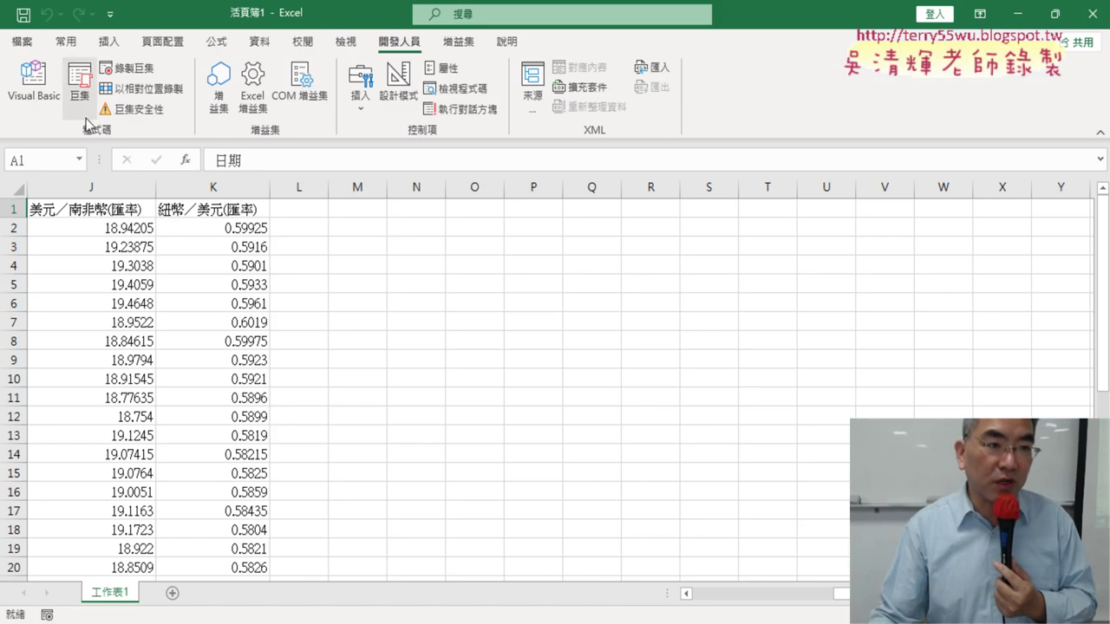
{"action": "left_click", "coordinate": [34, 80]}
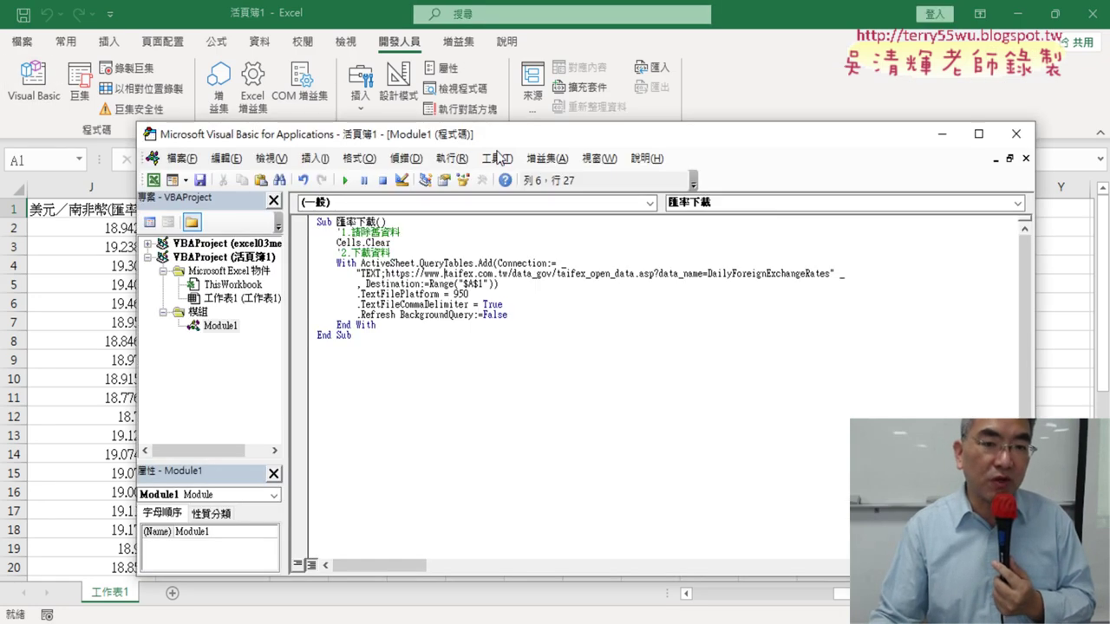
{"action": "left_click_drag", "start_coordinate": [500, 137], "coordinate": [687, 108]}
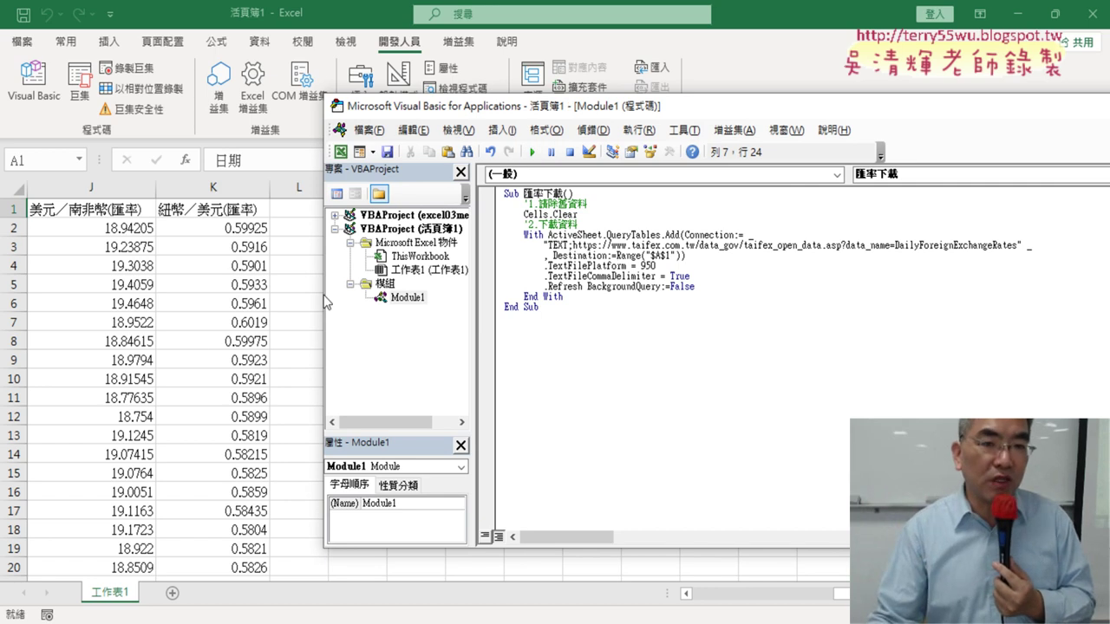
{"action": "double_click", "coordinate": [339, 105]}
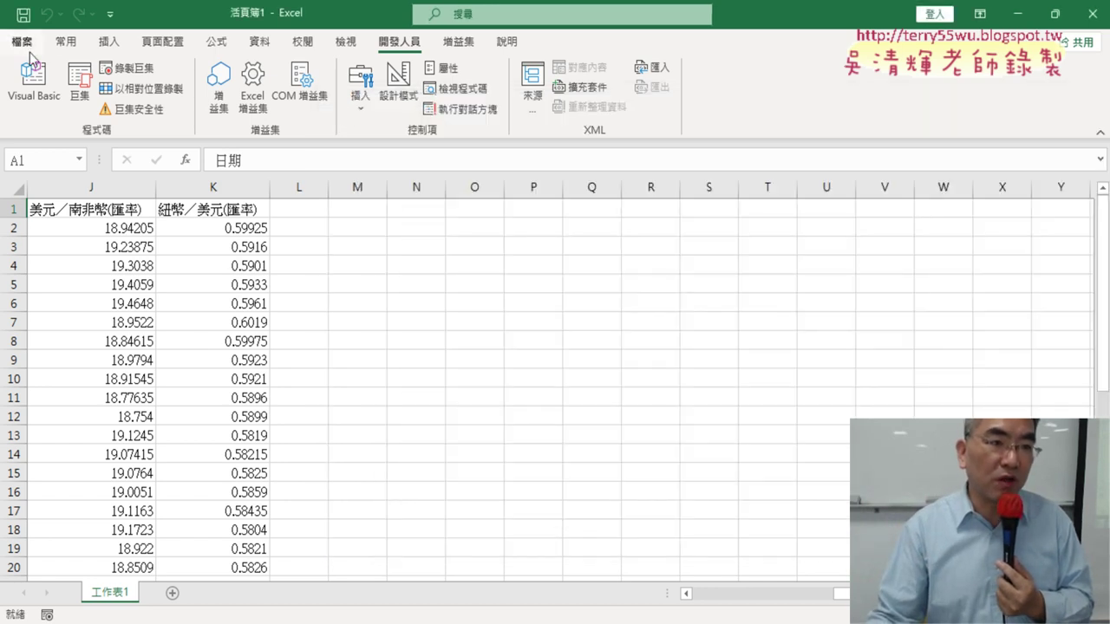
{"action": "left_click", "coordinate": [21, 42]}
Step: Create a new blank workbook (活頁簿2) and show the 開發人員 tab
{"action": "left_click", "coordinate": [205, 178]}
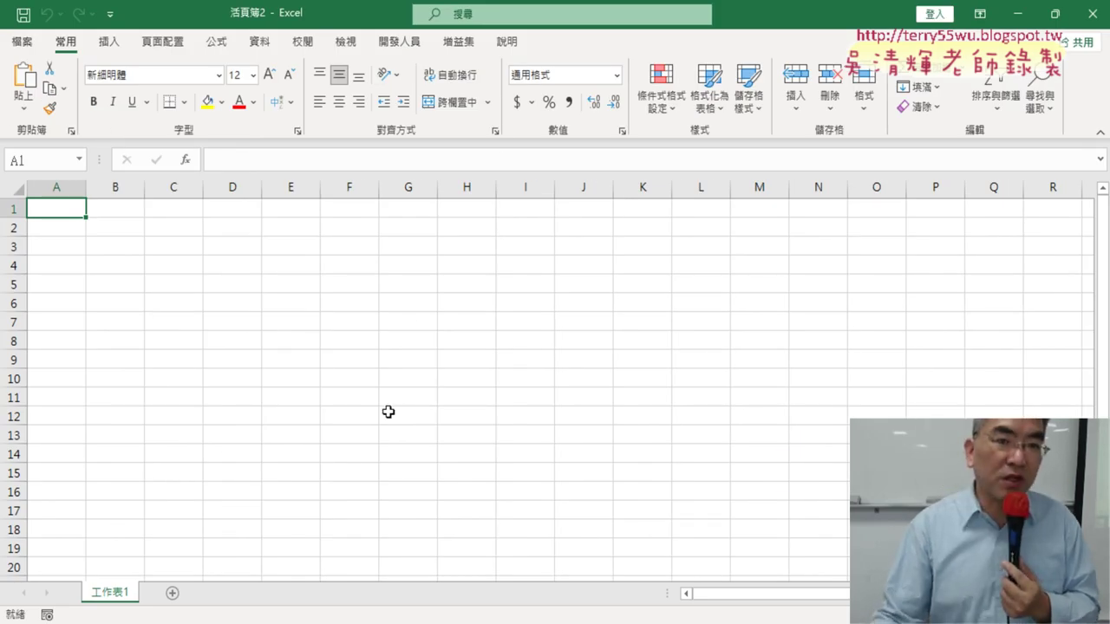
{"action": "left_click", "coordinate": [408, 51]}
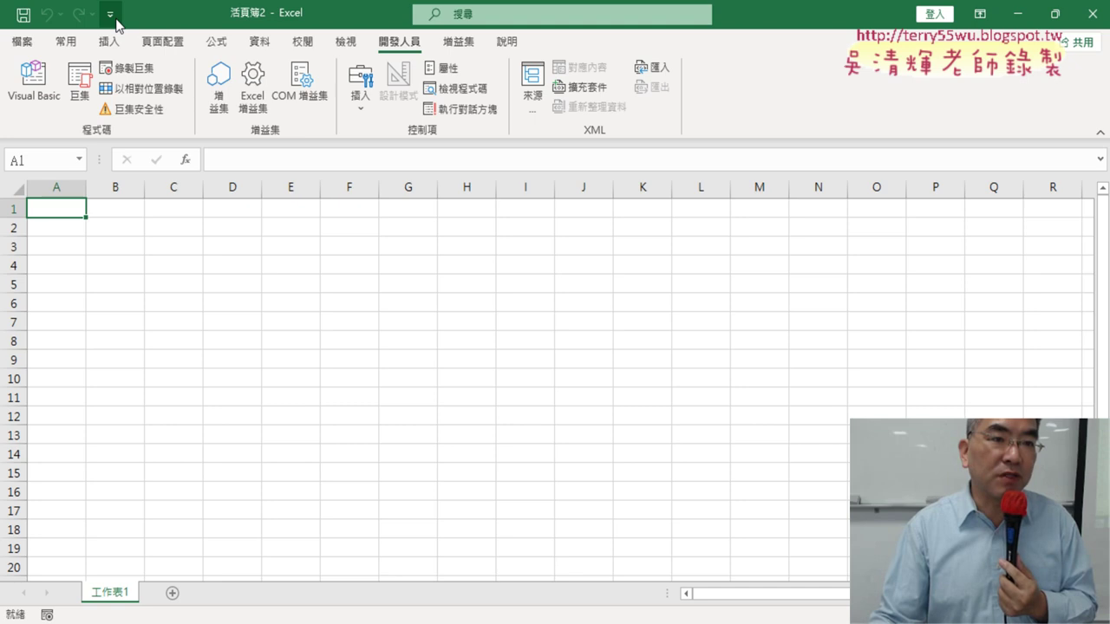
Step: Close 活頁簿1 without saving, then open 活頁簿2's Visual Basic editor with a wider Project pane
{"action": "left_click", "coordinate": [50, 110]}
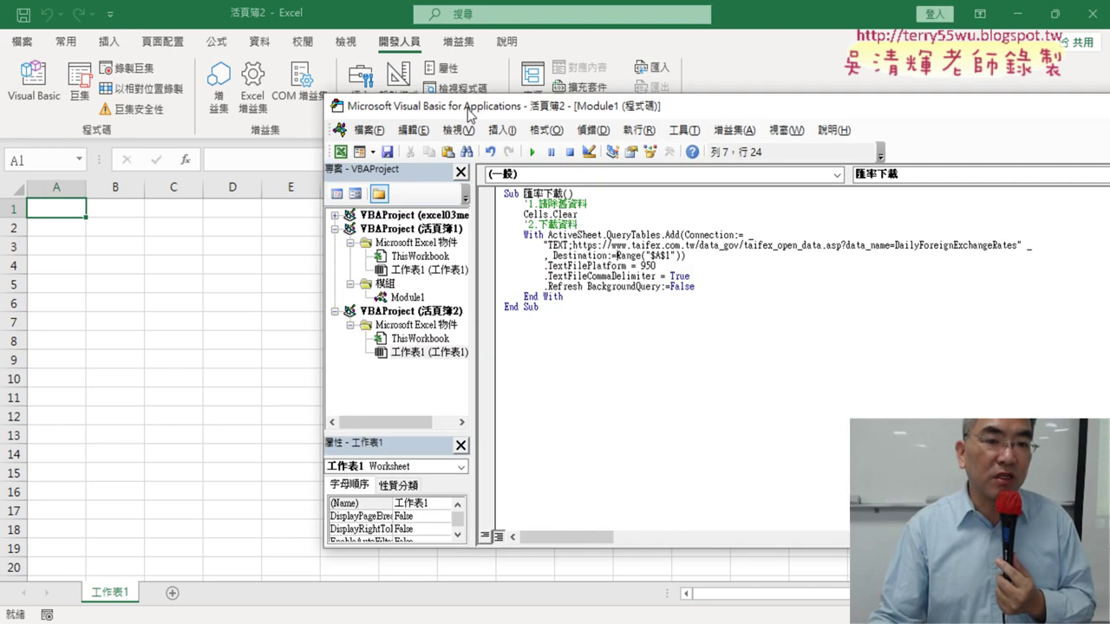
{"action": "left_click_drag", "start_coordinate": [469, 113], "coordinate": [277, 101]}
{"action": "mouse_move", "coordinate": [632, 615]}
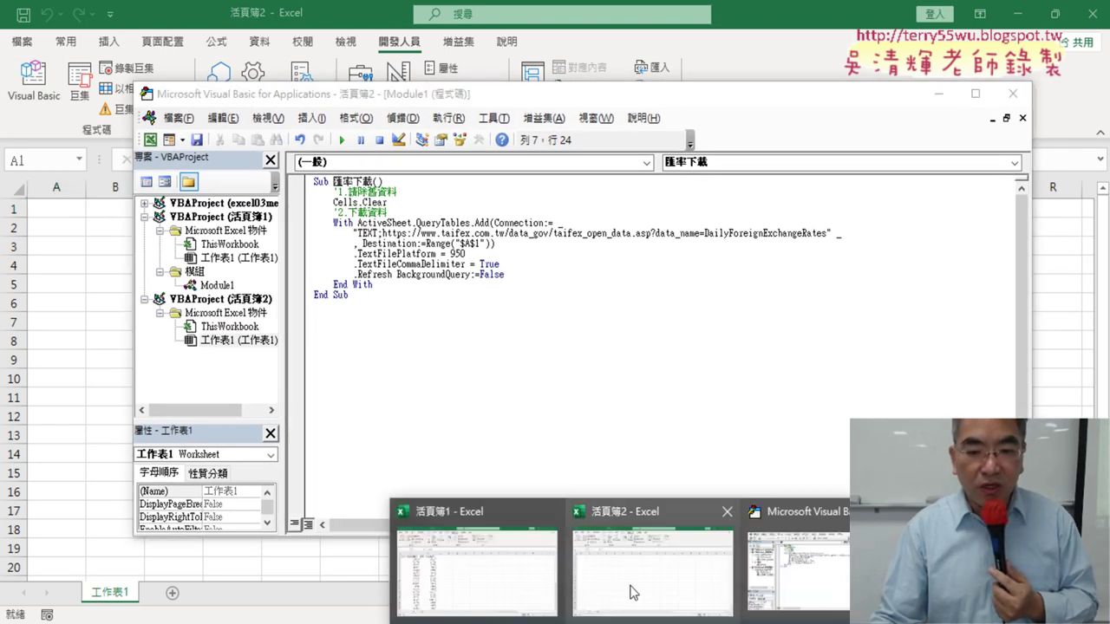
{"action": "left_click", "coordinate": [552, 512]}
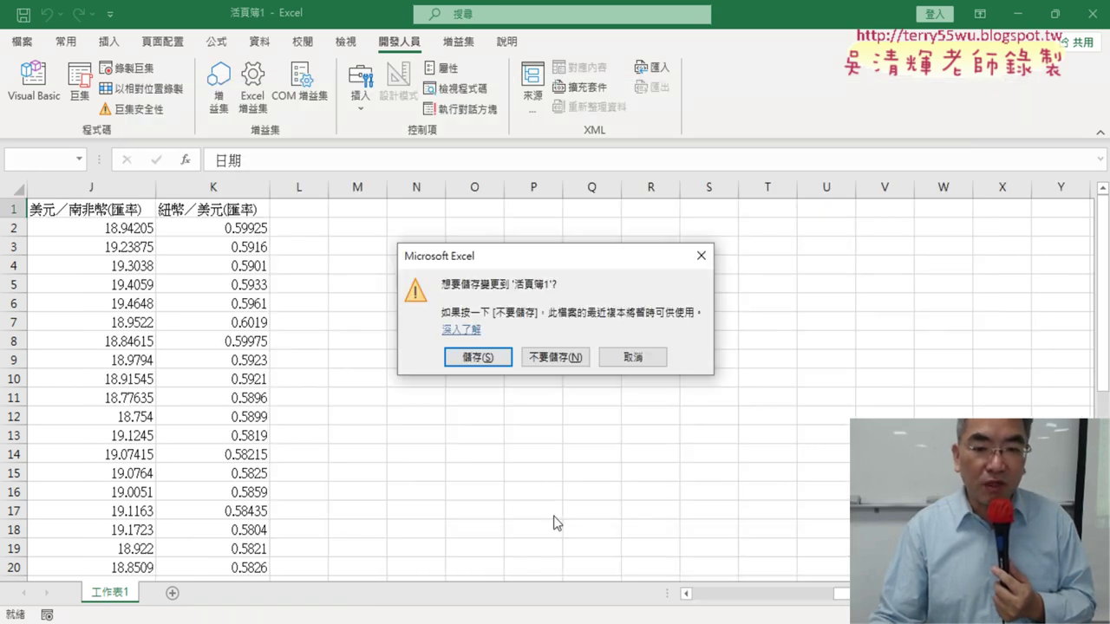
{"action": "left_click", "coordinate": [555, 359]}
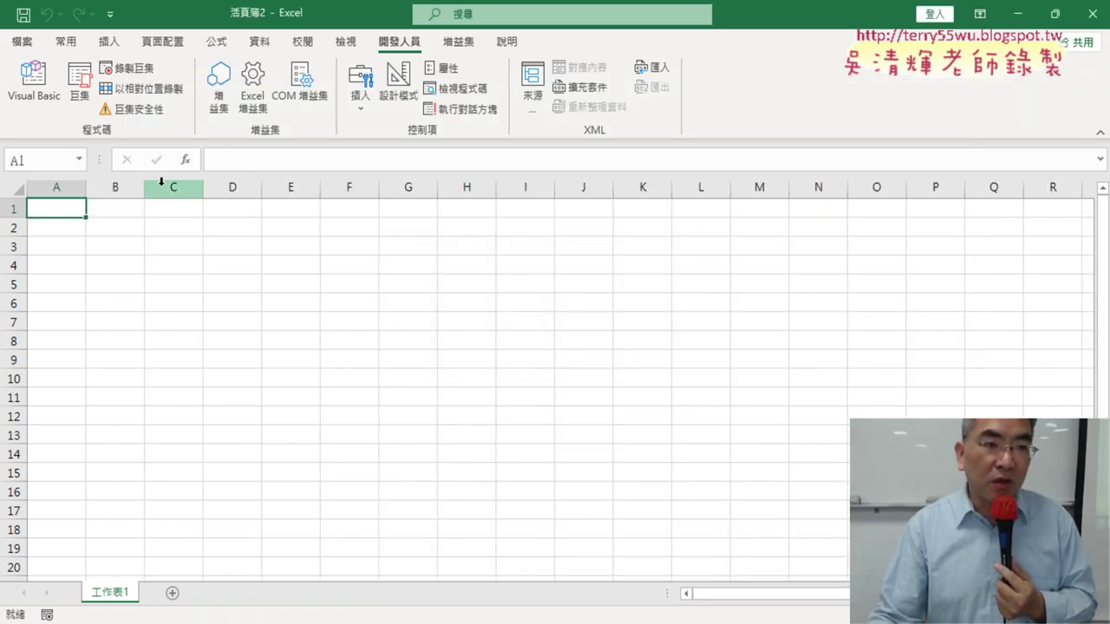
{"action": "left_click", "coordinate": [49, 104]}
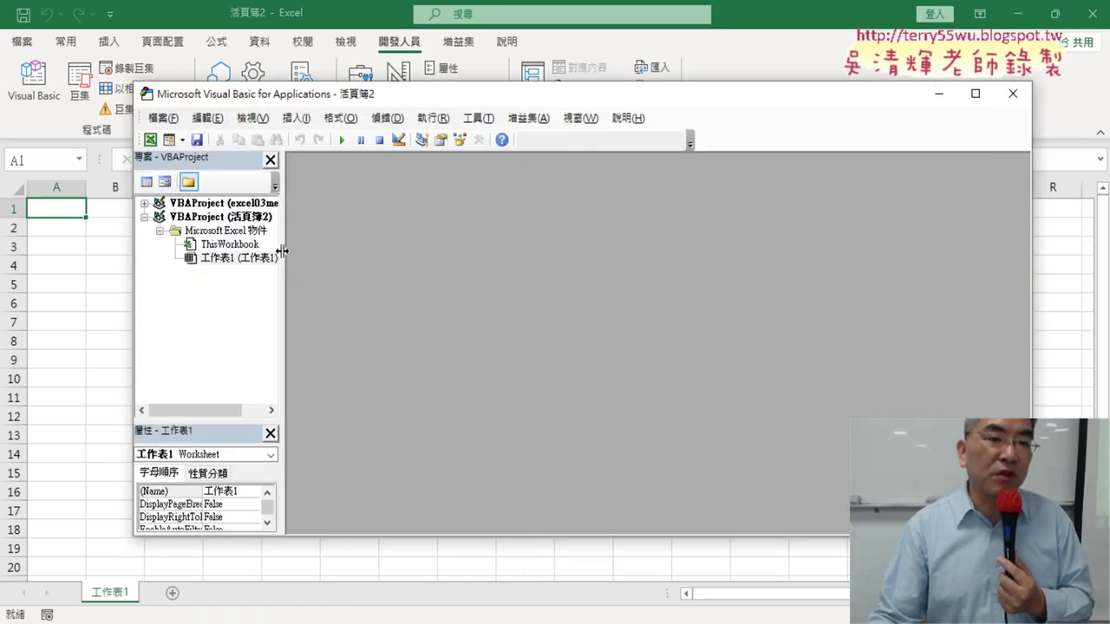
{"action": "left_click_drag", "start_coordinate": [282, 251], "coordinate": [335, 249]}
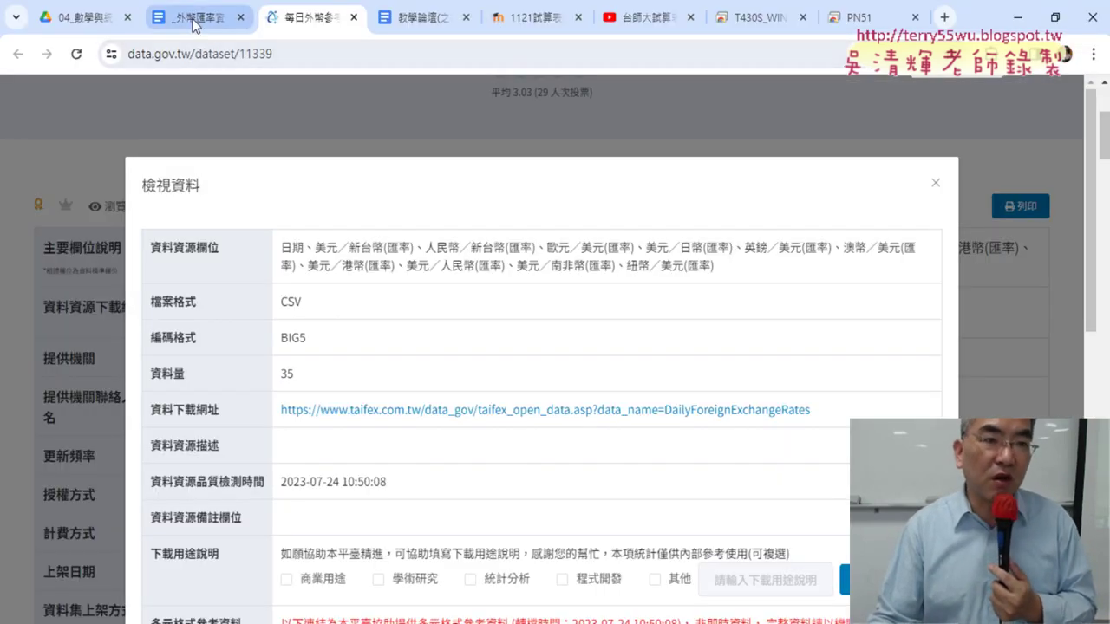
Step: Scroll the tutorial to the sample QueryTables macro and select it through End Sub
{"action": "left_click", "coordinate": [192, 18]}
{"action": "scroll", "coordinate": [425, 295], "scroll_direction": "down", "scroll_amount": 5}
{"action": "scroll", "coordinate": [425, 295], "scroll_direction": "down", "scroll_amount": 5}
{"action": "scroll", "coordinate": [425, 295], "scroll_direction": "down", "scroll_amount": 5}
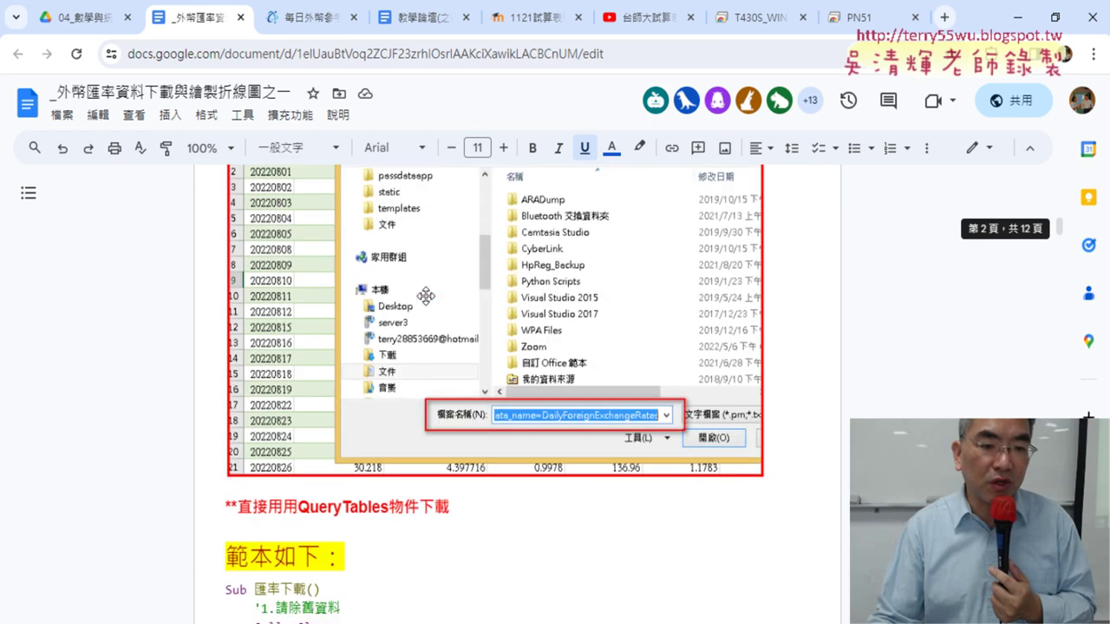
{"action": "scroll", "coordinate": [427, 296], "scroll_direction": "down", "scroll_amount": 4}
{"action": "left_click_drag", "start_coordinate": [223, 246], "coordinate": [342, 321]}
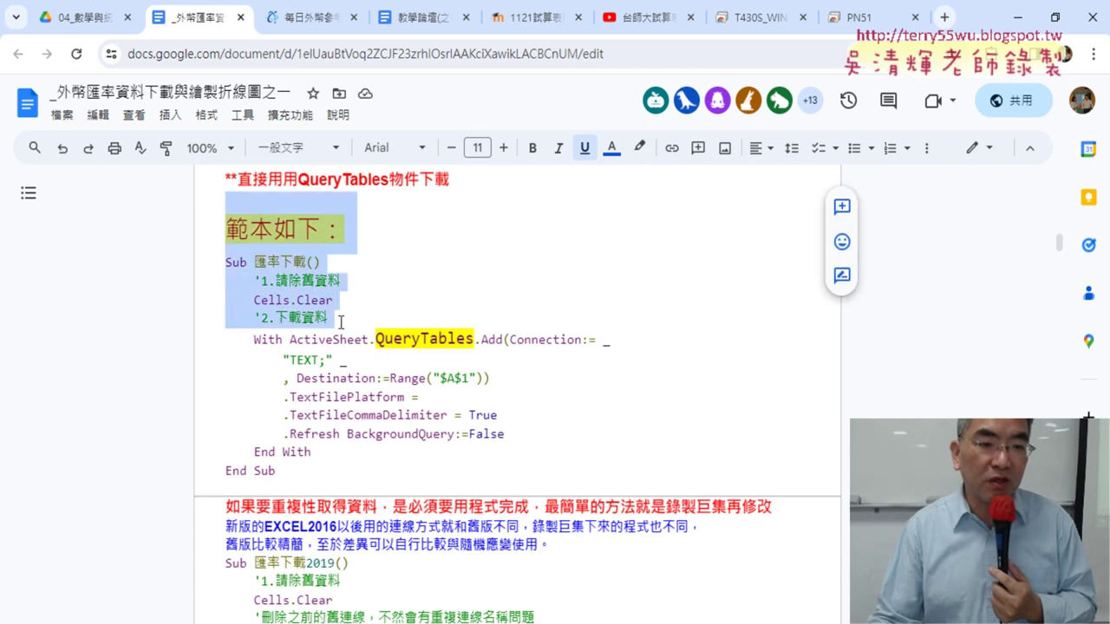
{"action": "left_click", "coordinate": [342, 321]}
{"action": "left_click_drag", "start_coordinate": [293, 477], "coordinate": [223, 260]}
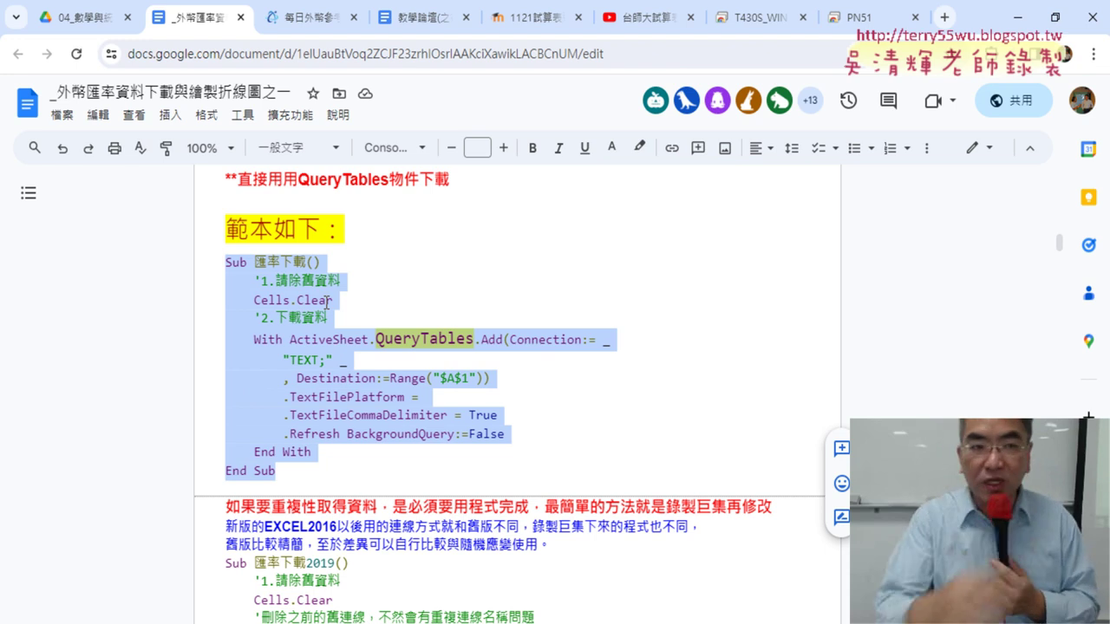
Step: Reselect the 匯率下載 macro from Sub to End Sub and return to the VBA editor
{"action": "left_click", "coordinate": [74, 19]}
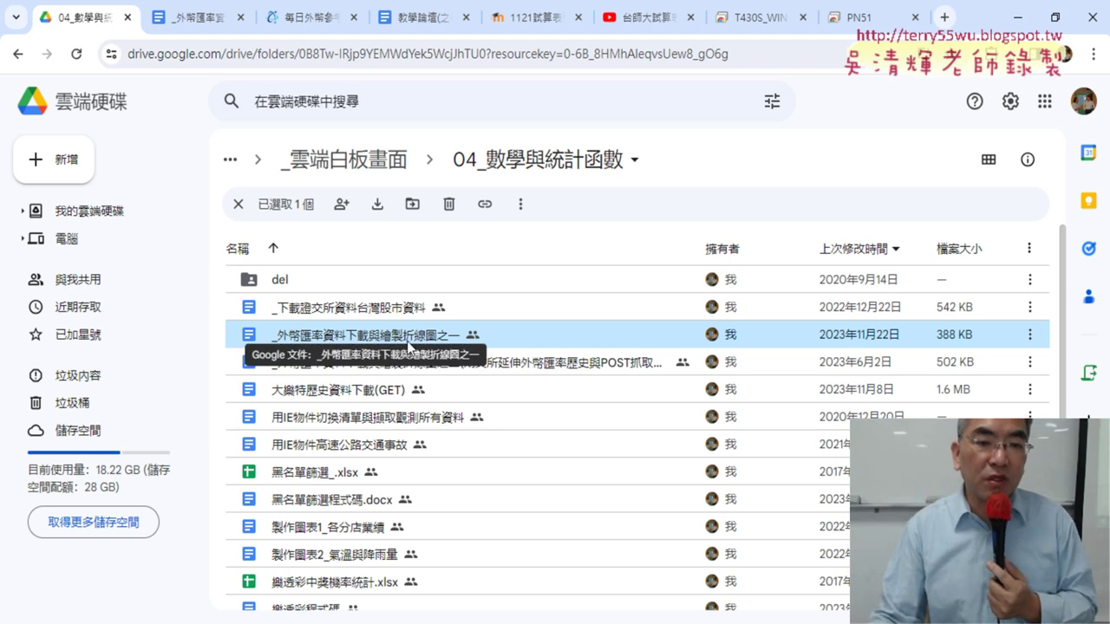
{"action": "left_click", "coordinate": [199, 19]}
{"action": "mouse_move", "coordinate": [1063, 243]}
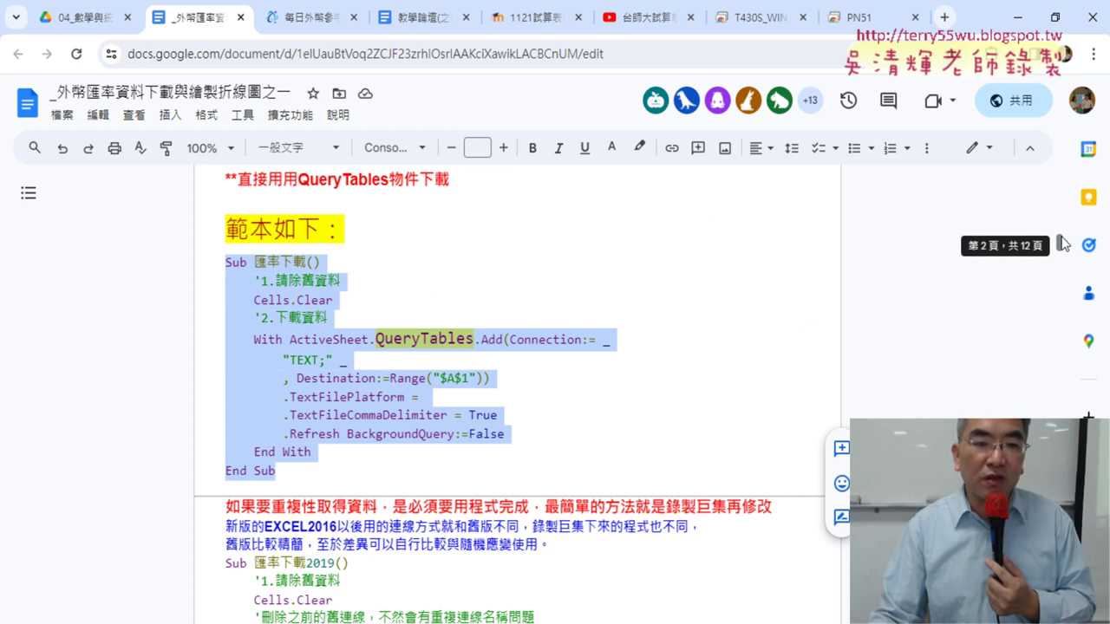
{"action": "left_click", "coordinate": [248, 269]}
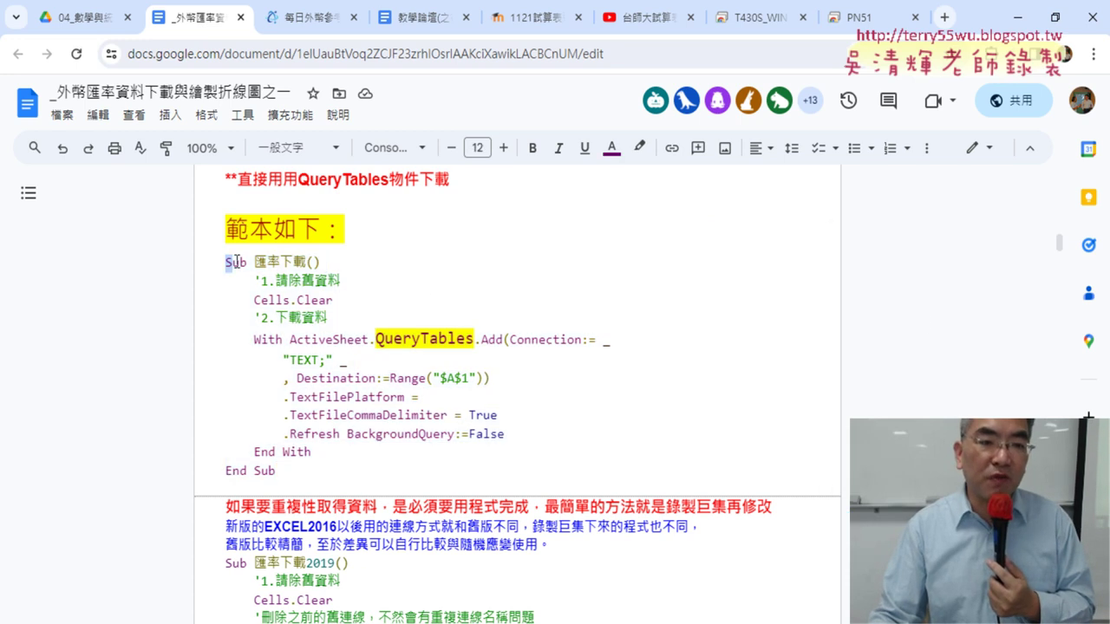
{"action": "left_click_drag", "start_coordinate": [227, 261], "coordinate": [369, 465]}
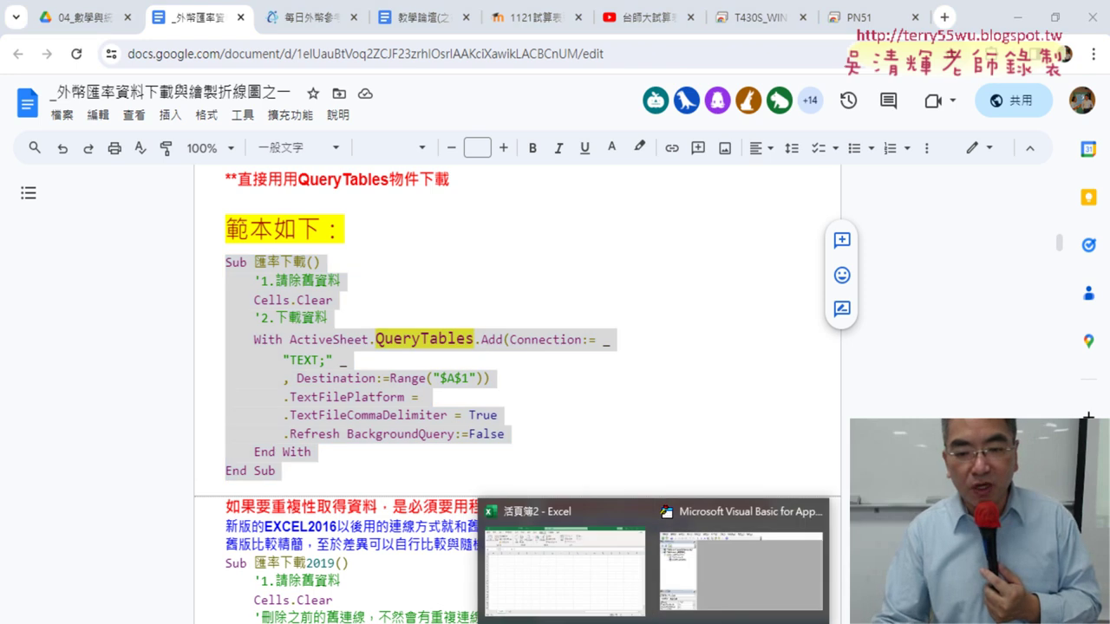
{"action": "left_click", "coordinate": [734, 579]}
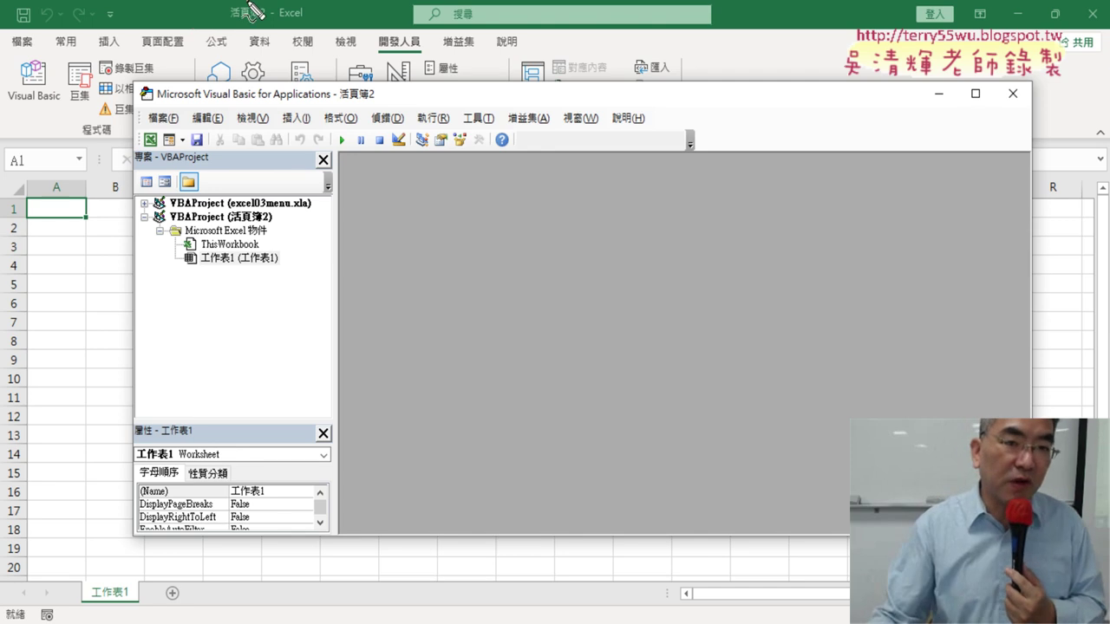
Step: Insert a new Module1 into the 活頁簿2 project via 工作表1's 插入 > 模組
{"action": "mouse_move", "coordinate": [425, 66]}
{"action": "left_mouse_down"}
{"action": "mouse_move", "coordinate": [358, 54]}
{"action": "mouse_move", "coordinate": [438, 80]}
{"action": "left_mouse_up"}
{"action": "mouse_move", "coordinate": [61, 48]}
{"action": "left_mouse_down"}
{"action": "mouse_move", "coordinate": [9, 113]}
{"action": "mouse_move", "coordinate": [70, 108]}
{"action": "left_mouse_up"}
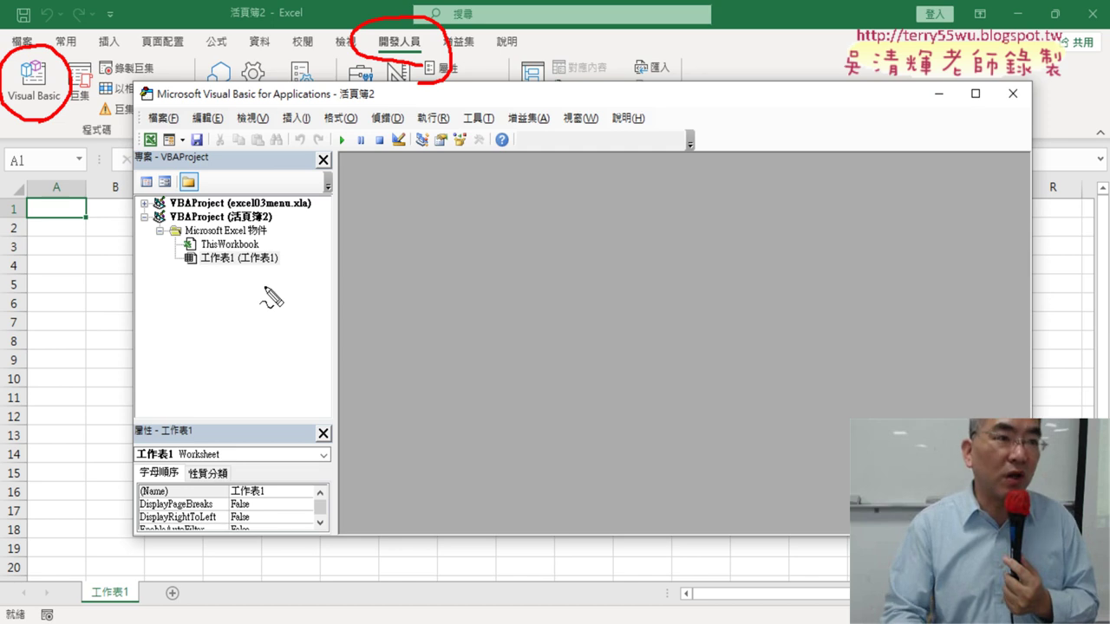
{"action": "key", "text": "Escape"}
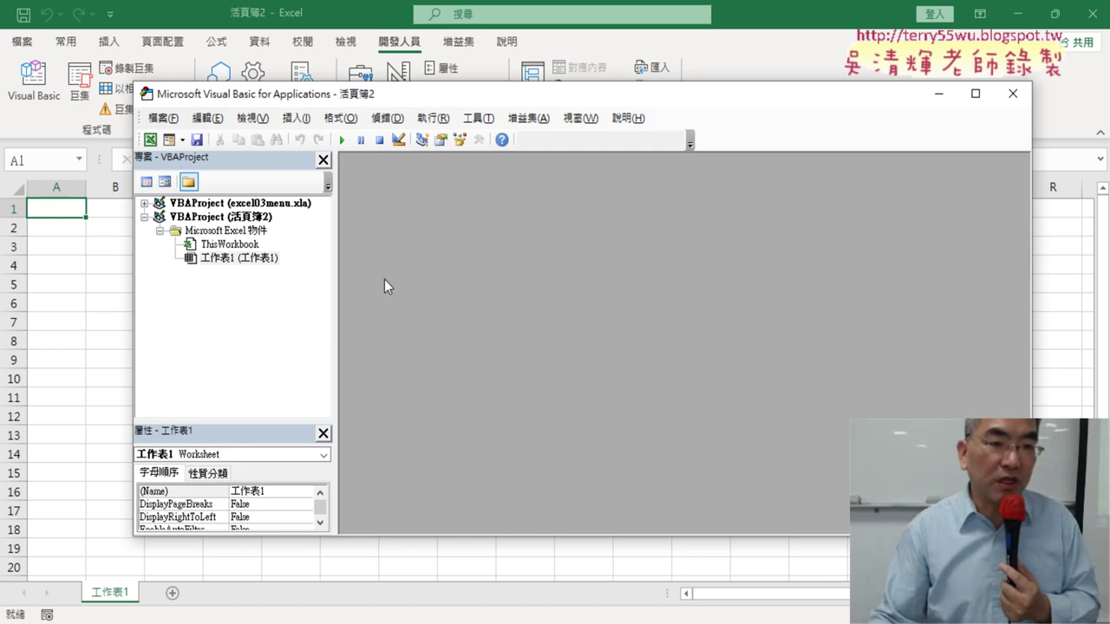
{"action": "right_click", "coordinate": [244, 259]}
{"action": "mouse_move", "coordinate": [315, 348]}
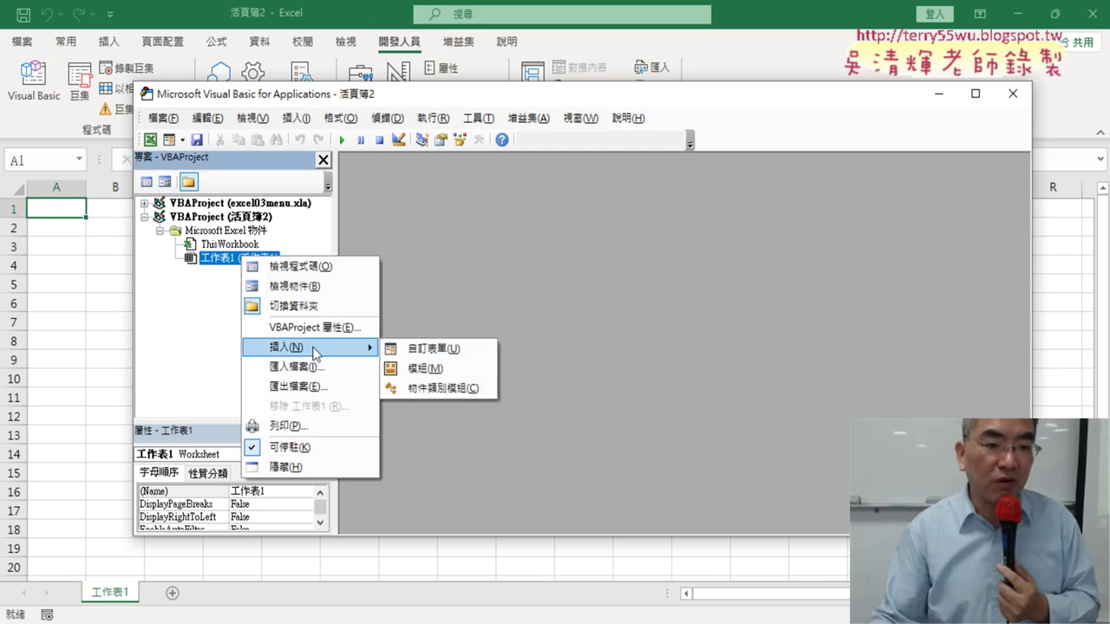
{"action": "left_click", "coordinate": [447, 371]}
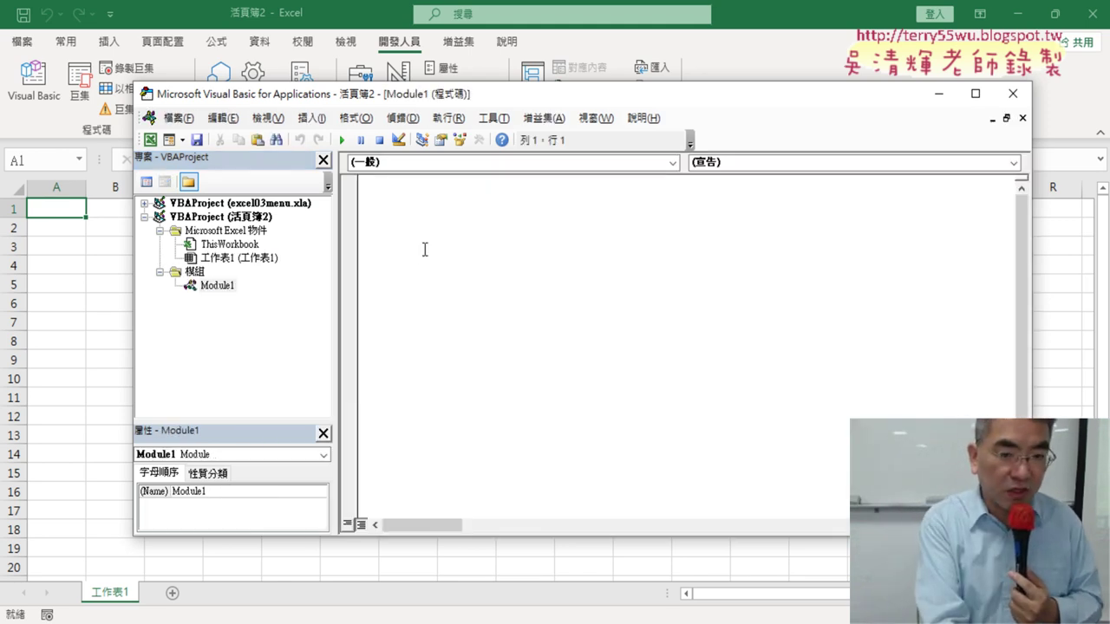
Step: Paste the sample macro into Module1 and set .TextFilePlatform to 950
{"action": "key", "text": "ctrl+v"}
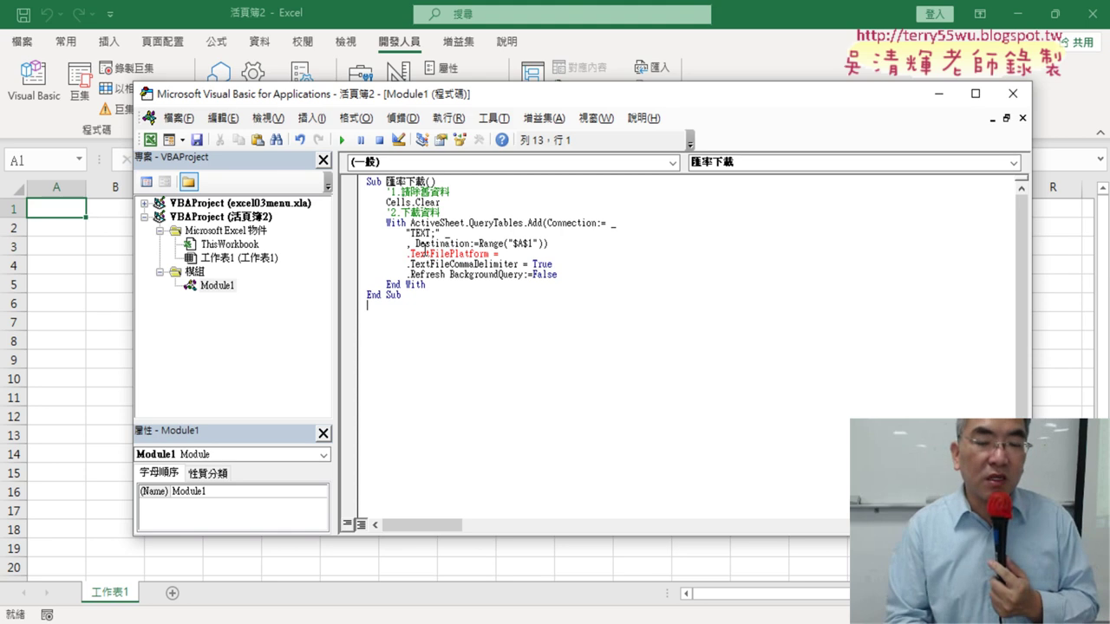
{"action": "left_click", "coordinate": [521, 254]}
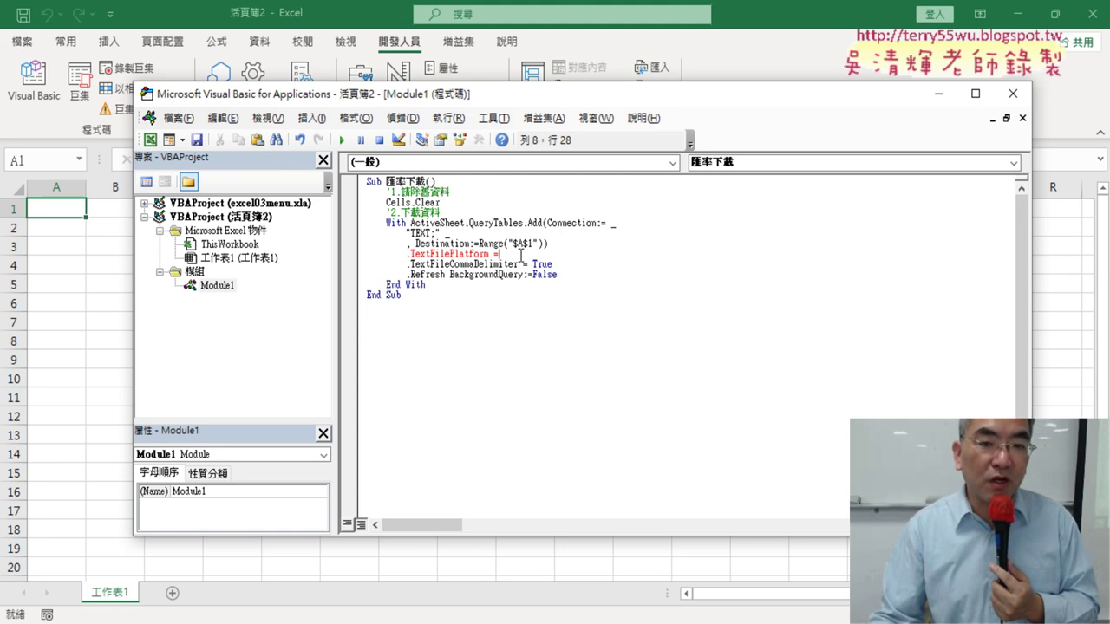
{"action": "left_click_drag", "start_coordinate": [405, 254], "coordinate": [506, 252]}
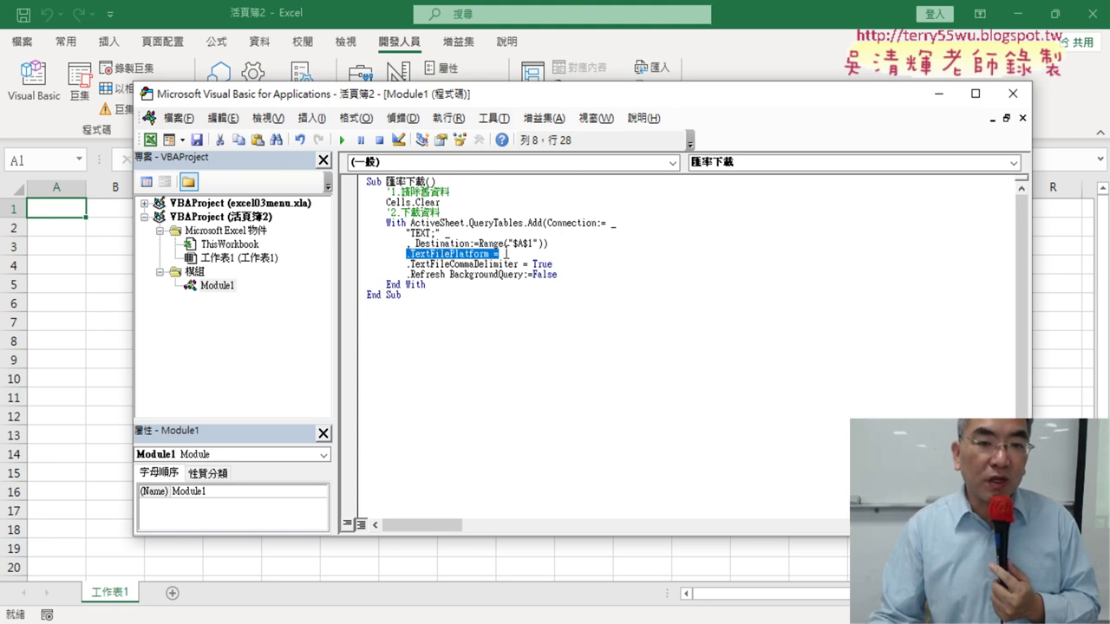
{"action": "left_click", "coordinate": [501, 256]}
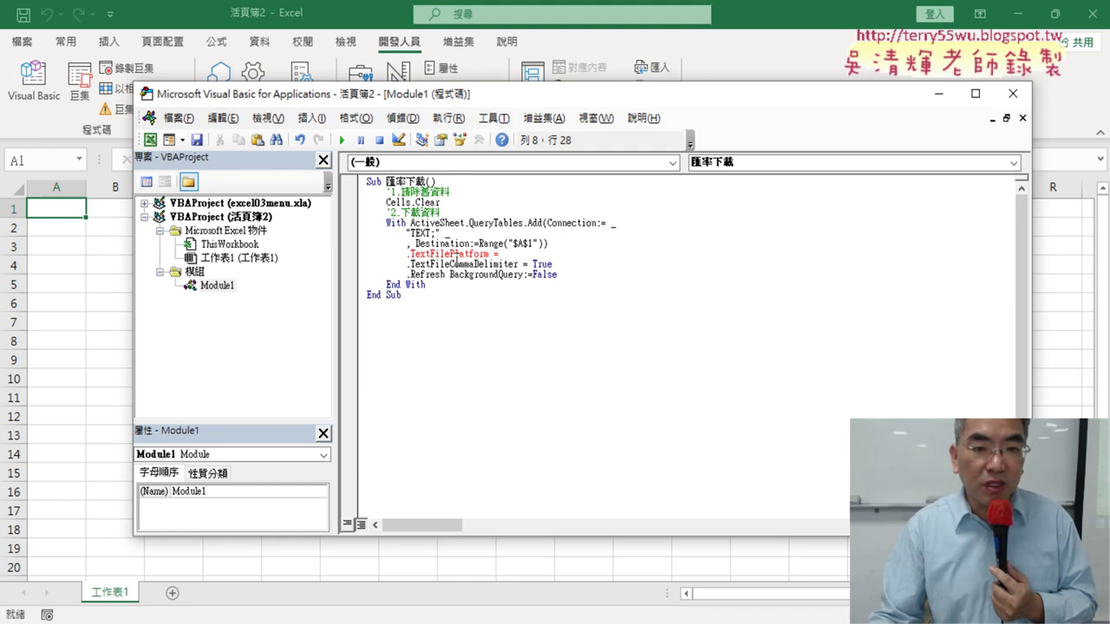
{"action": "left_click_drag", "start_coordinate": [451, 255], "coordinate": [491, 255]}
{"action": "left_click", "coordinate": [540, 253]}
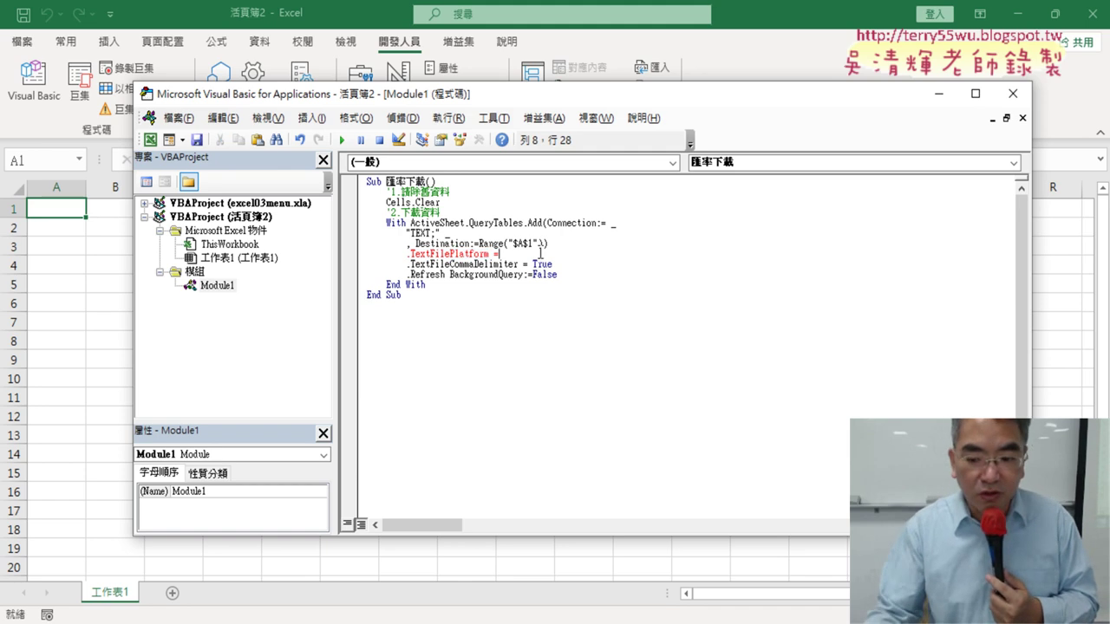
{"action": "type", "text": "950"}
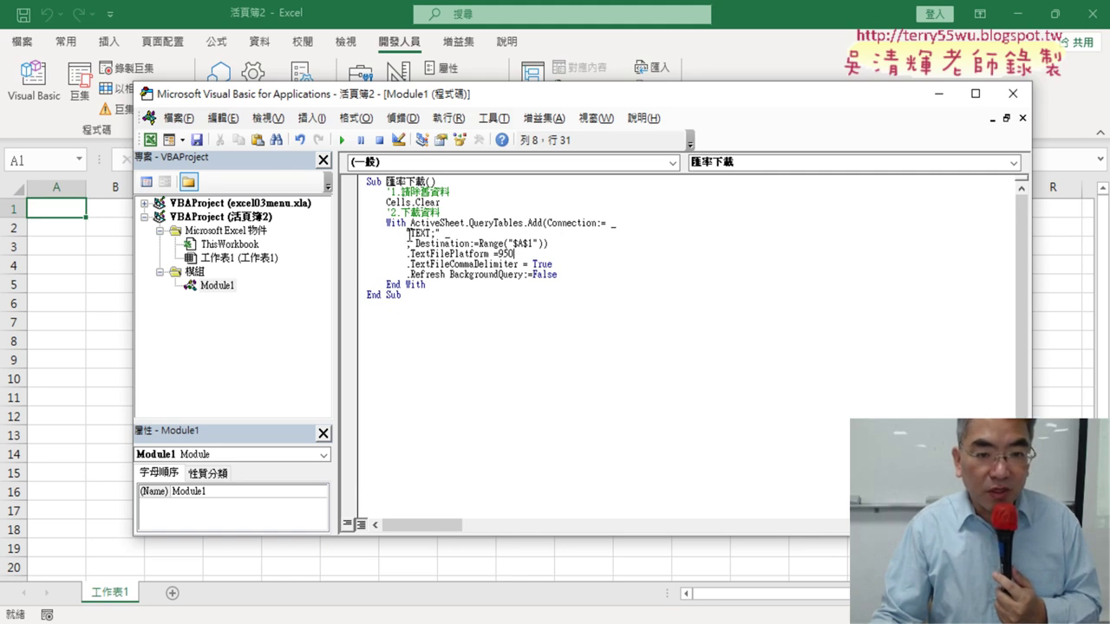
Step: Highlight the TEXT; prefix of the connection string to explain it
{"action": "left_click_drag", "start_coordinate": [407, 232], "coordinate": [435, 233]}
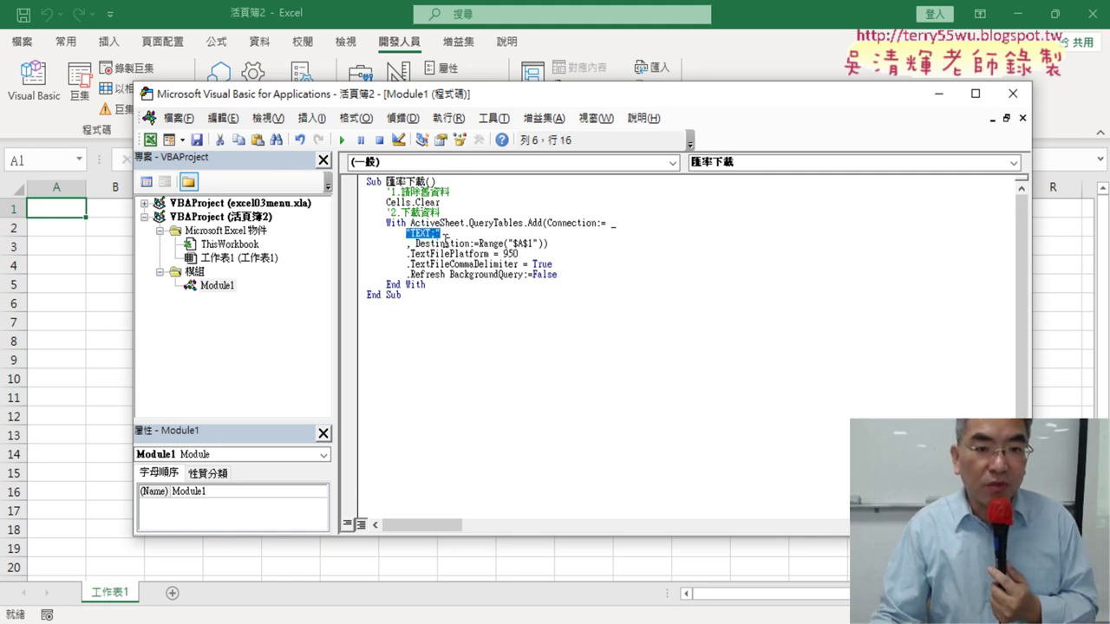
{"action": "left_click", "coordinate": [436, 233]}
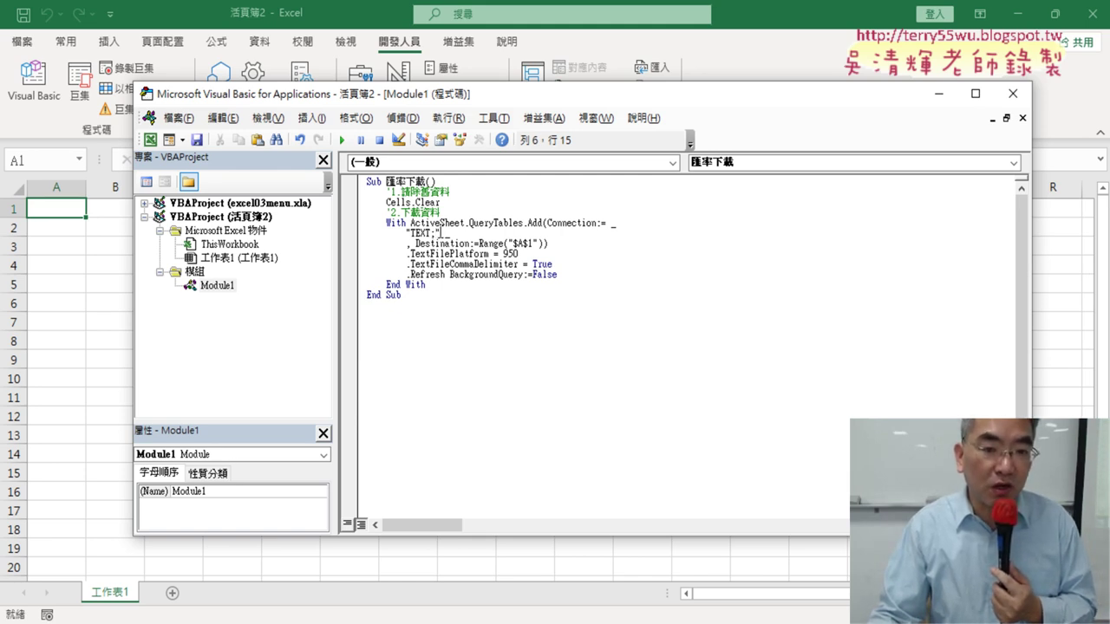
{"action": "left_click_drag", "start_coordinate": [430, 233], "coordinate": [439, 233]}
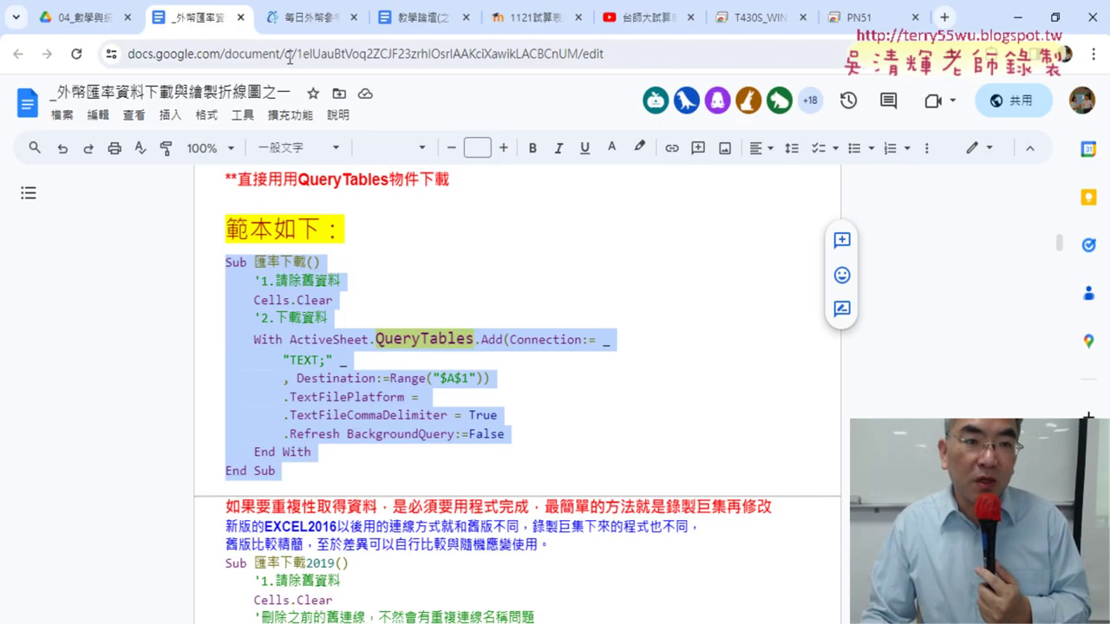
Step: Copy the taifex DailyForeignExchangeRates 資料下載網址 URL from the dataset details into the clipboard
{"action": "left_click", "coordinate": [290, 21]}
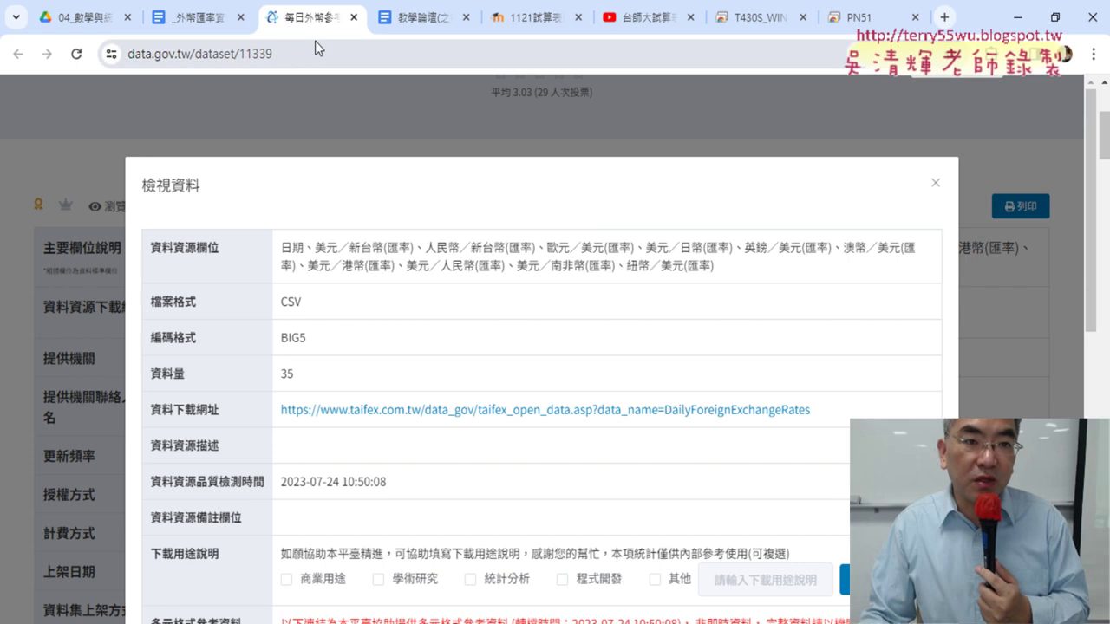
{"action": "left_click", "coordinate": [930, 187]}
{"action": "left_click", "coordinate": [264, 314]}
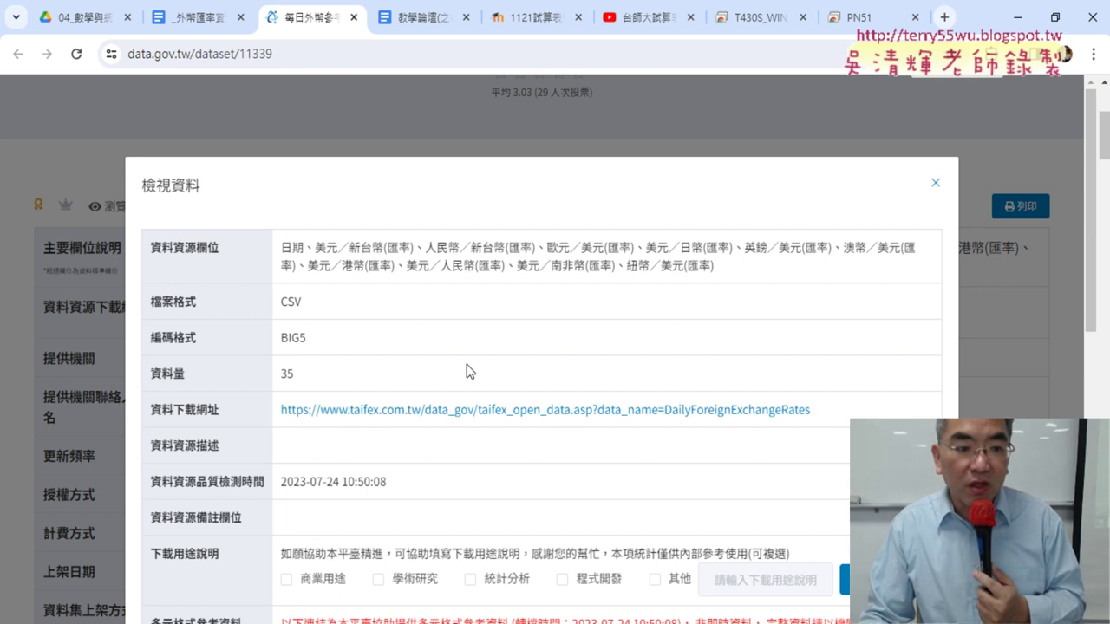
{"action": "double_click", "coordinate": [168, 410]}
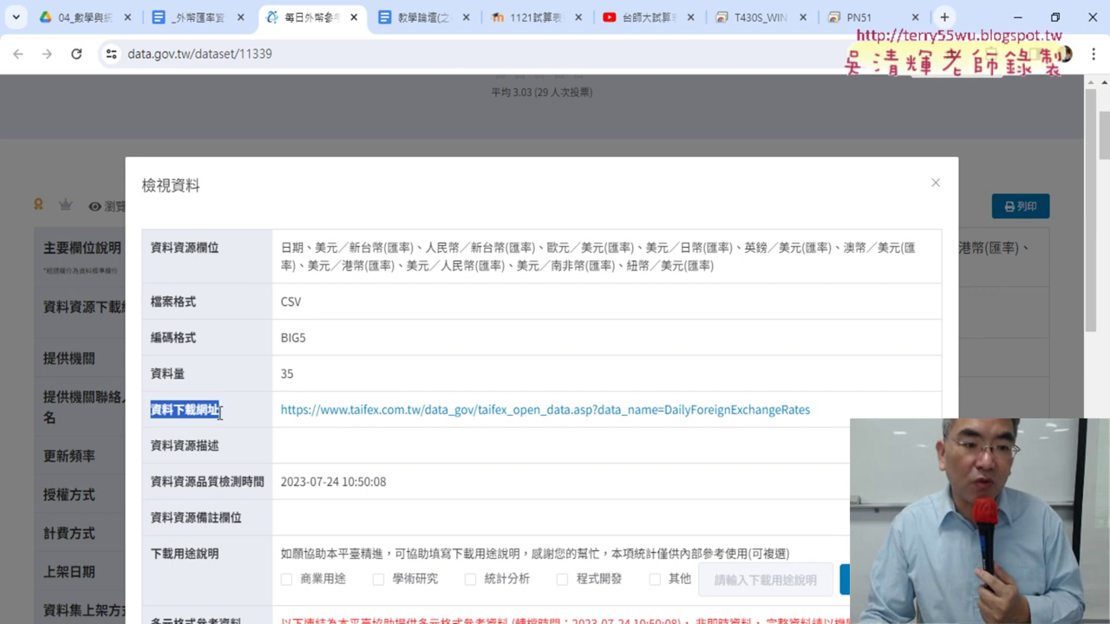
{"action": "left_click_drag", "start_coordinate": [832, 411], "coordinate": [279, 410]}
{"action": "right_click", "coordinate": [289, 409]}
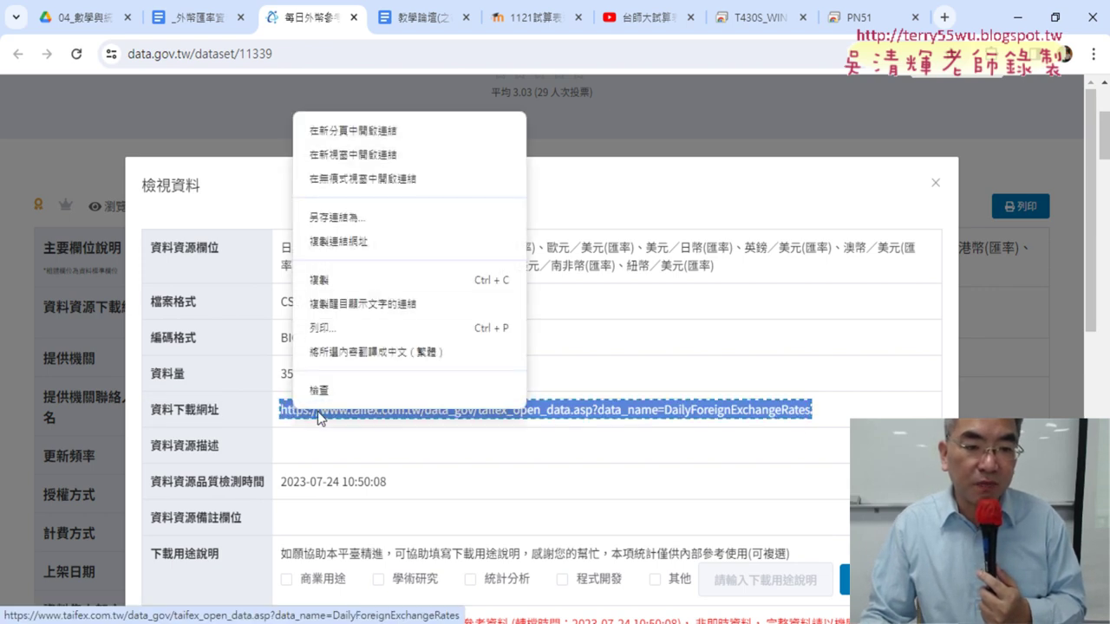
{"action": "left_click", "coordinate": [373, 281]}
{"action": "left_click", "coordinate": [664, 620]}
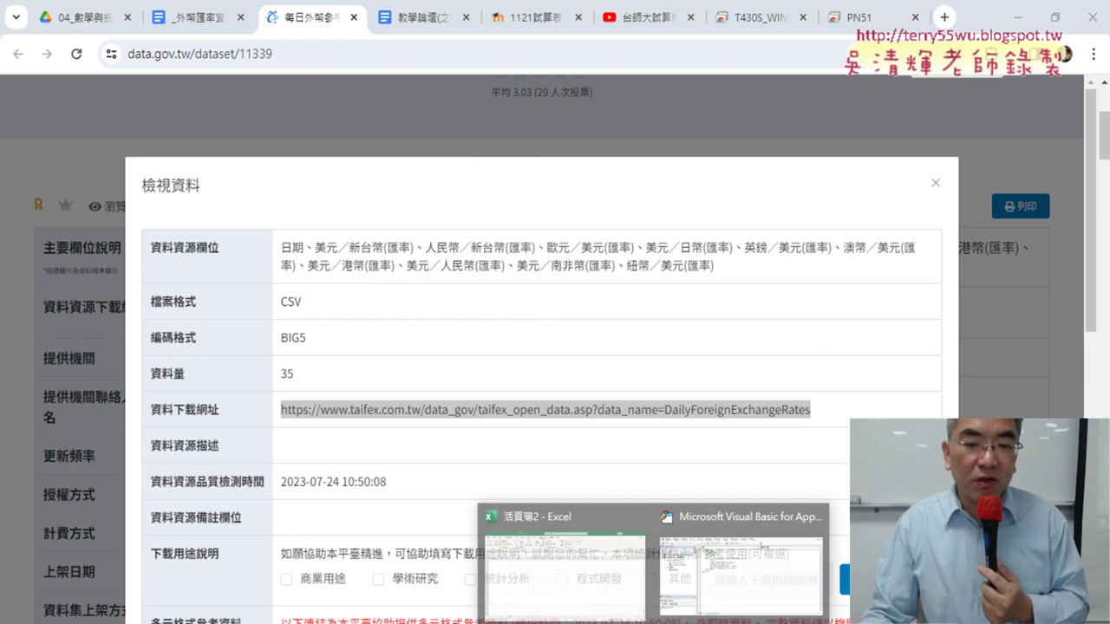
{"action": "left_click", "coordinate": [699, 588]}
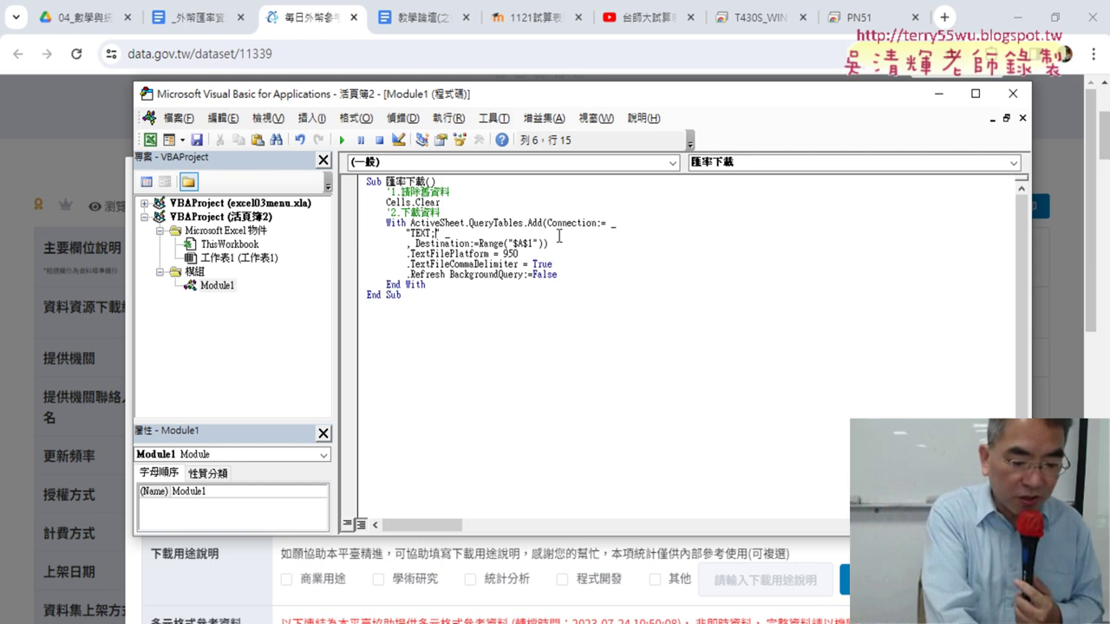
Step: Complete the connection string as TEXT; followed directly by the taifex DailyForeignExchangeRates URL
{"action": "key", "text": "ctrl+v"}
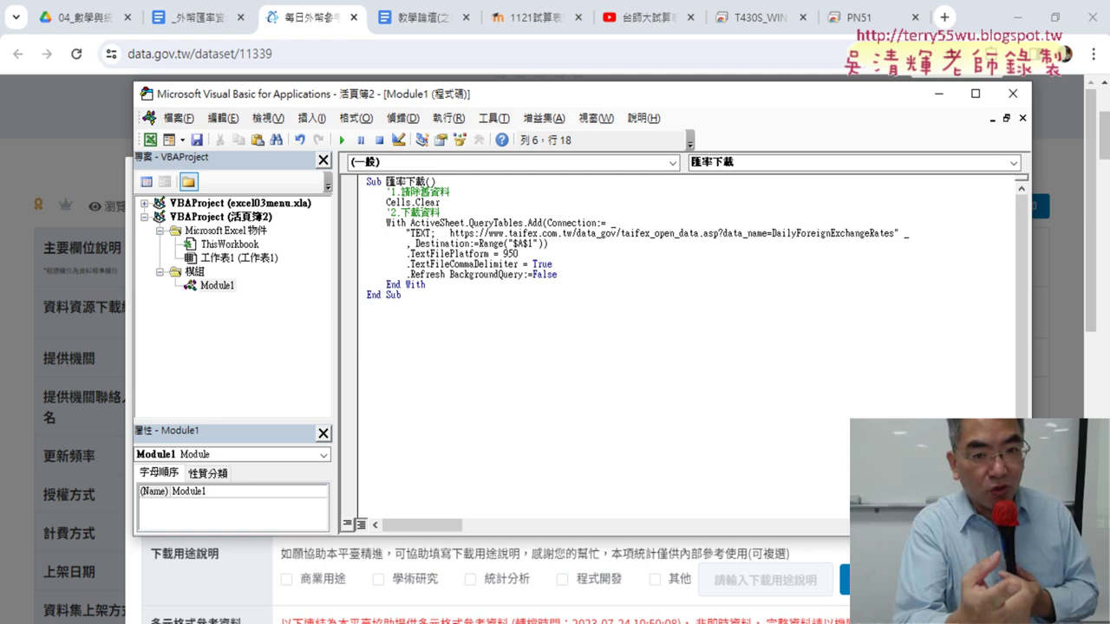
{"action": "key", "text": "BackSpace"}
{"action": "key", "text": "BackSpace"}
{"action": "key", "text": "BackSpace"}
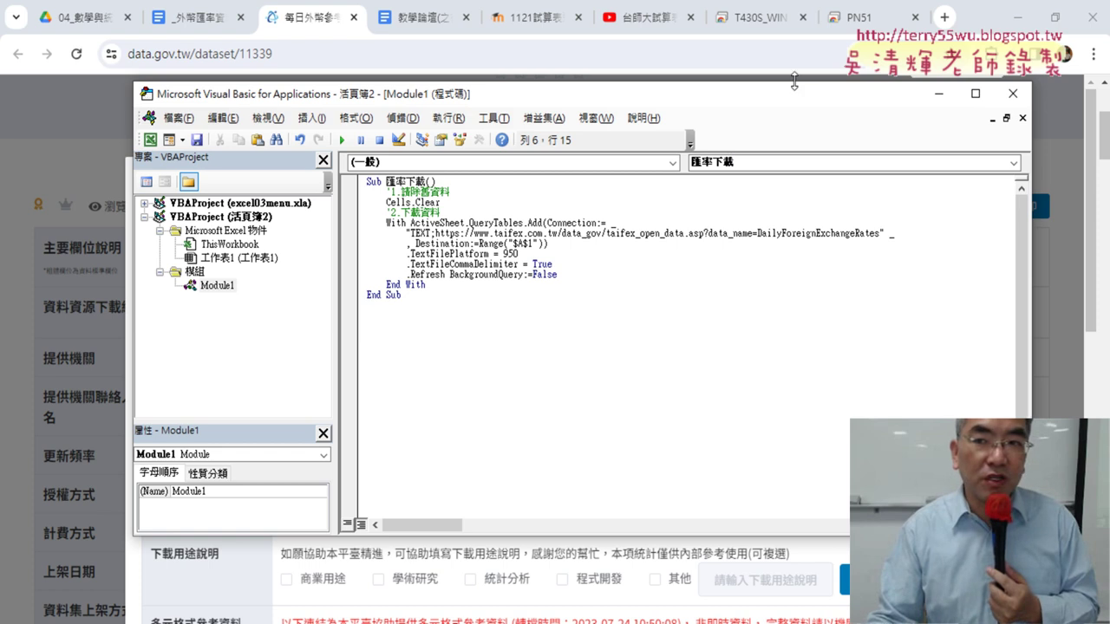
{"action": "left_click", "coordinate": [499, 144]}
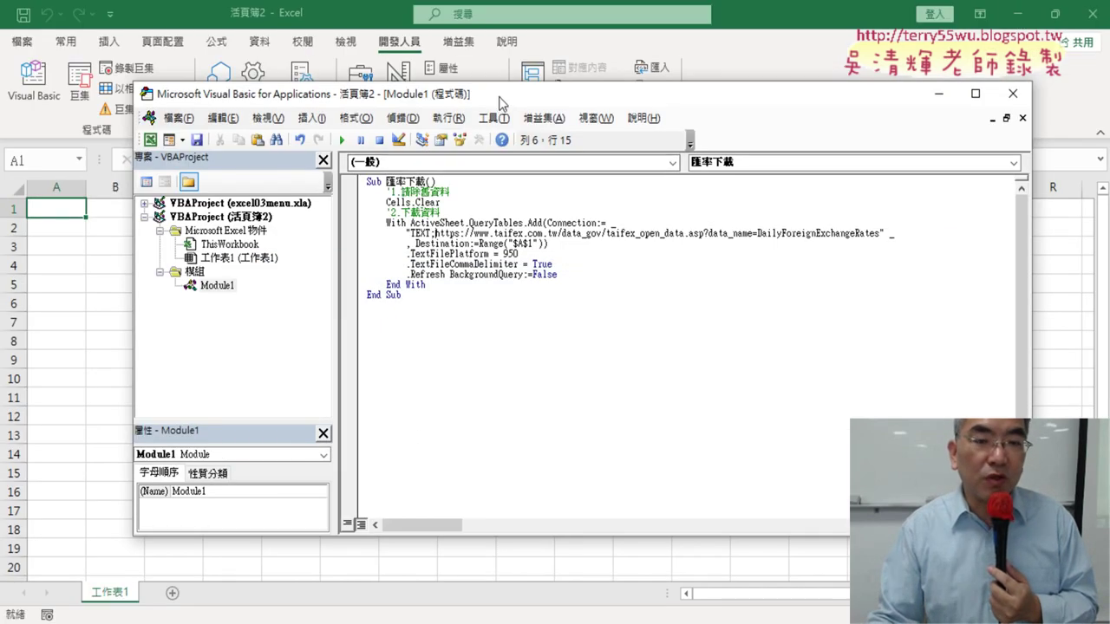
{"action": "left_click_drag", "start_coordinate": [498, 95], "coordinate": [582, 92]}
{"action": "left_click_drag", "start_coordinate": [512, 178], "coordinate": [471, 181]}
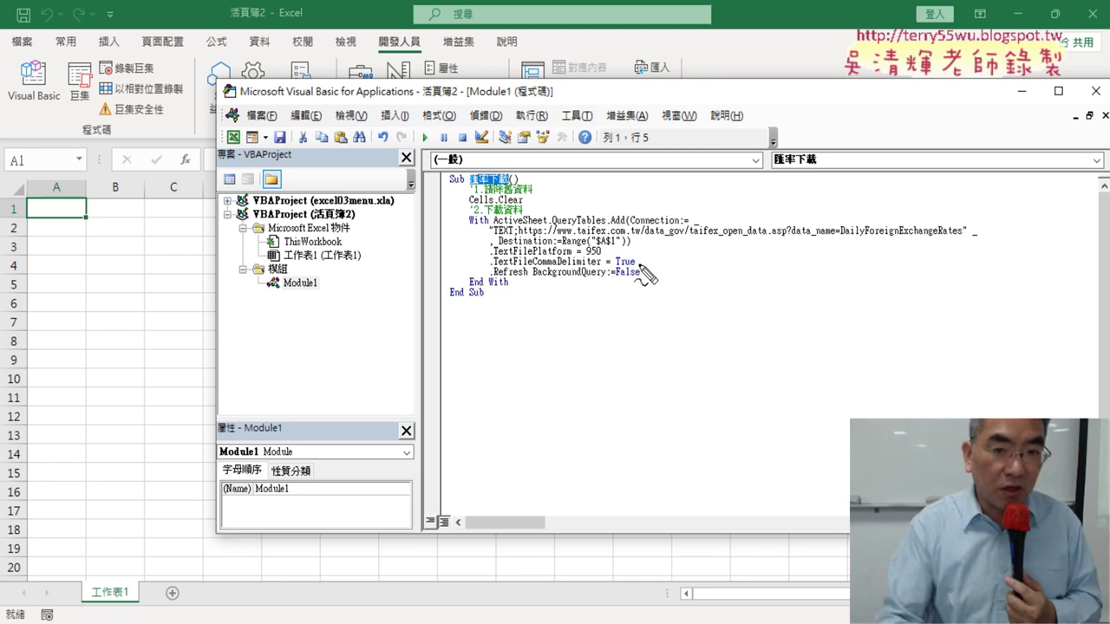
{"action": "mouse_move", "coordinate": [312, 305]}
{"action": "left_mouse_down"}
{"action": "mouse_move", "coordinate": [330, 278]}
{"action": "mouse_move", "coordinate": [306, 317]}
{"action": "mouse_move", "coordinate": [412, 192]}
{"action": "mouse_move", "coordinate": [399, 246]}
{"action": "left_mouse_up"}
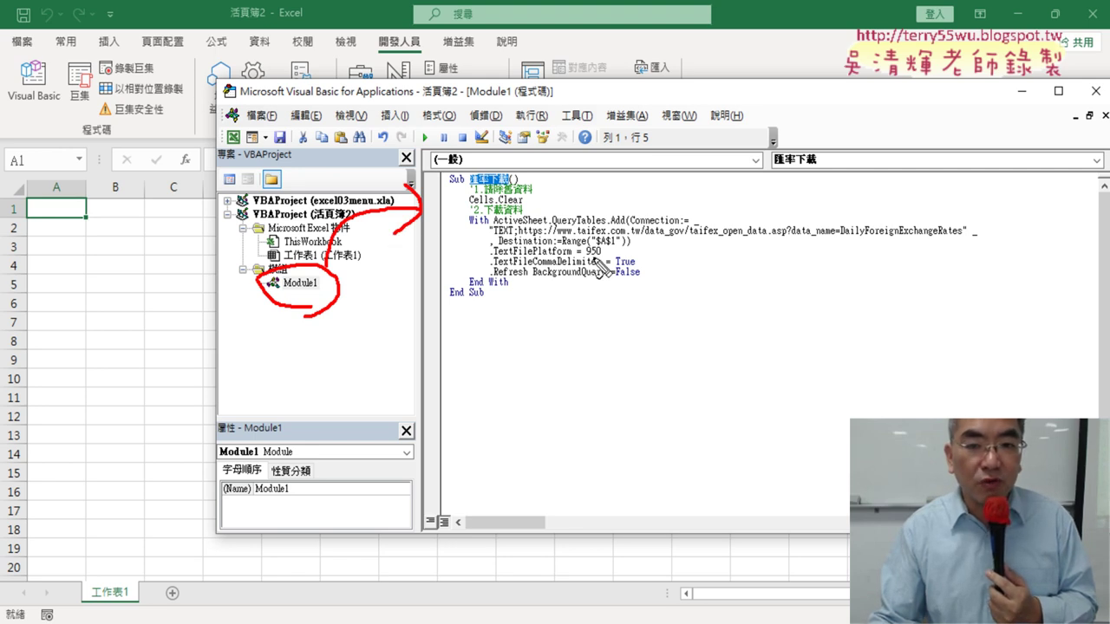
{"action": "left_click_drag", "start_coordinate": [587, 257], "coordinate": [954, 245]}
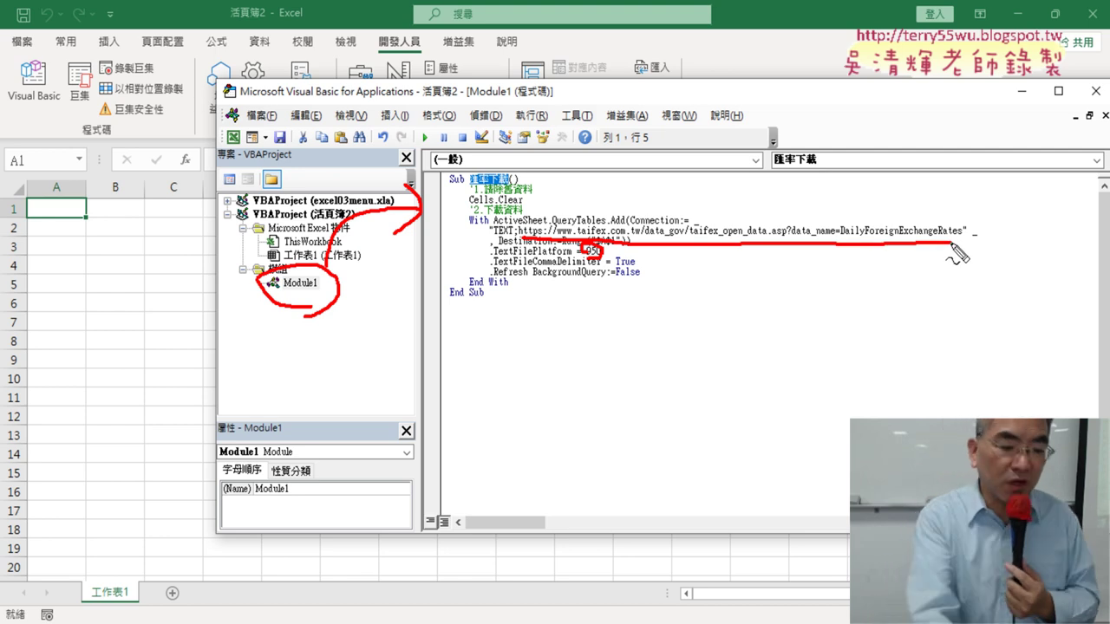
{"action": "key", "text": "Escape"}
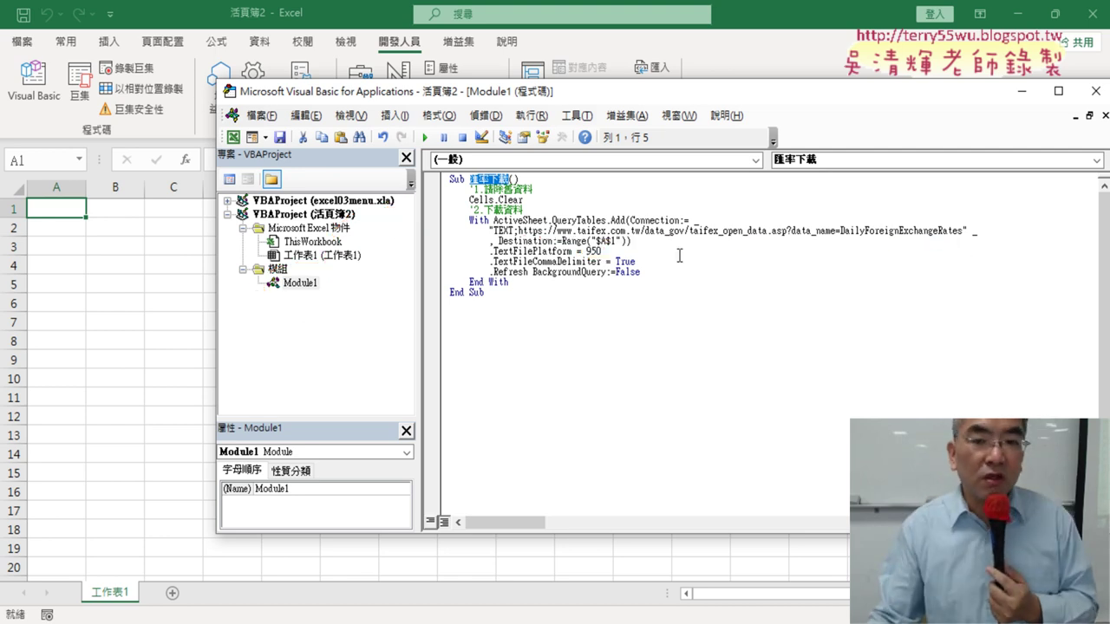
{"action": "left_click", "coordinate": [527, 241]}
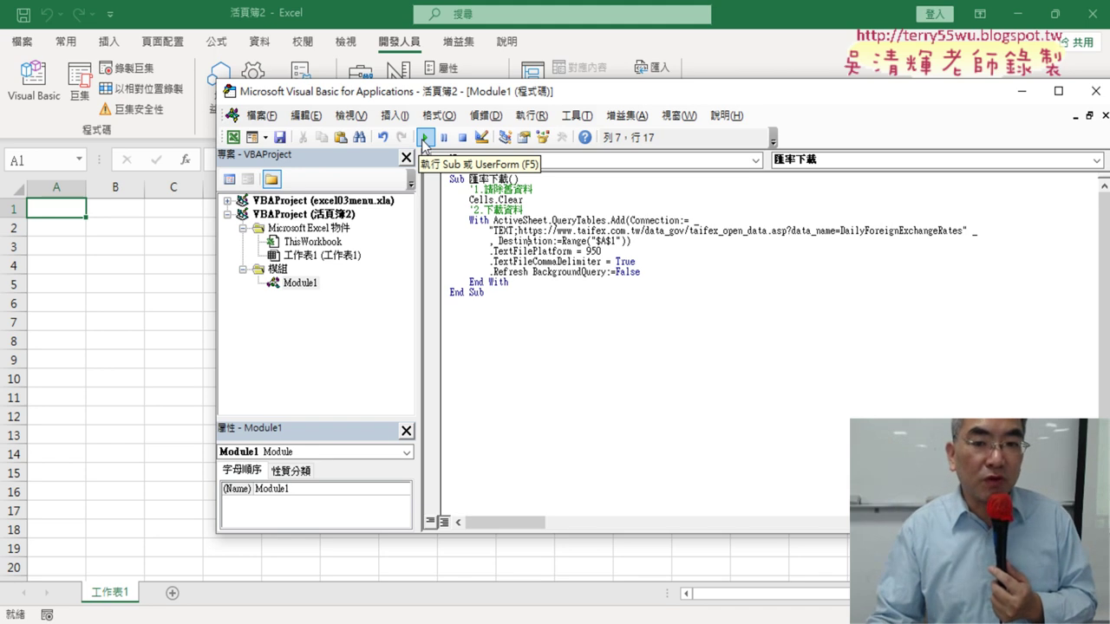
Step: Run the 匯率下載 macro to load the taifex daily rates into 工作表1 from A1
{"action": "left_click_drag", "start_coordinate": [562, 242], "coordinate": [617, 241]}
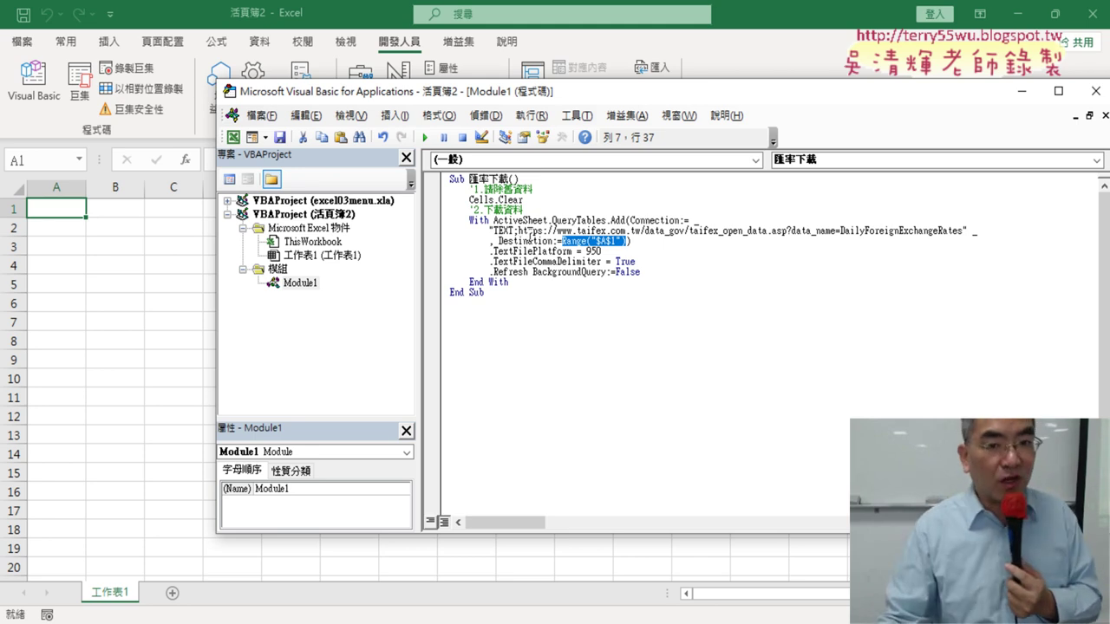
{"action": "left_click", "coordinate": [529, 231]}
{"action": "left_click", "coordinate": [425, 137]}
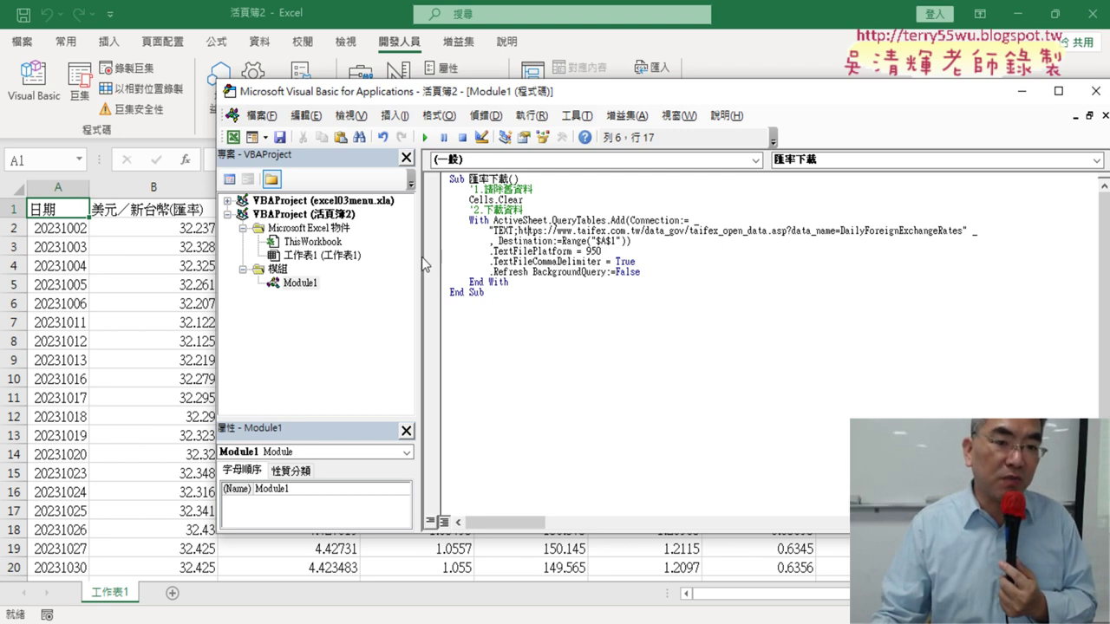
Step: Shrink and move the VBA editor aside so the full rate table on 工作表1 shows
{"action": "left_click_drag", "start_coordinate": [419, 256], "coordinate": [320, 256]}
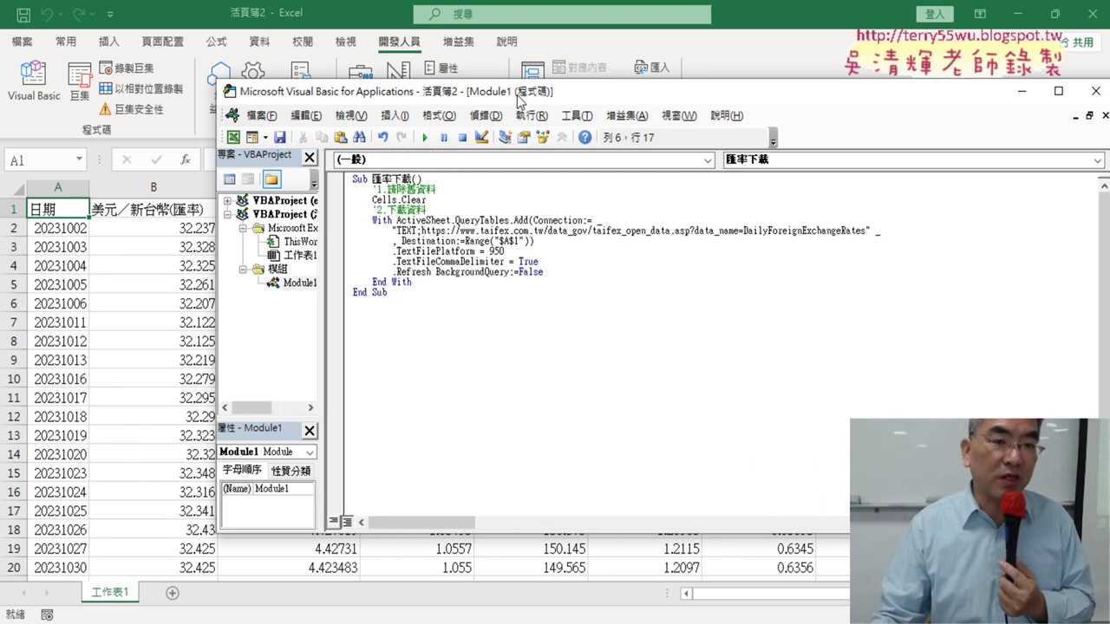
{"action": "left_click_drag", "start_coordinate": [517, 94], "coordinate": [395, 96]}
{"action": "left_click_drag", "start_coordinate": [991, 225], "coordinate": [701, 226]}
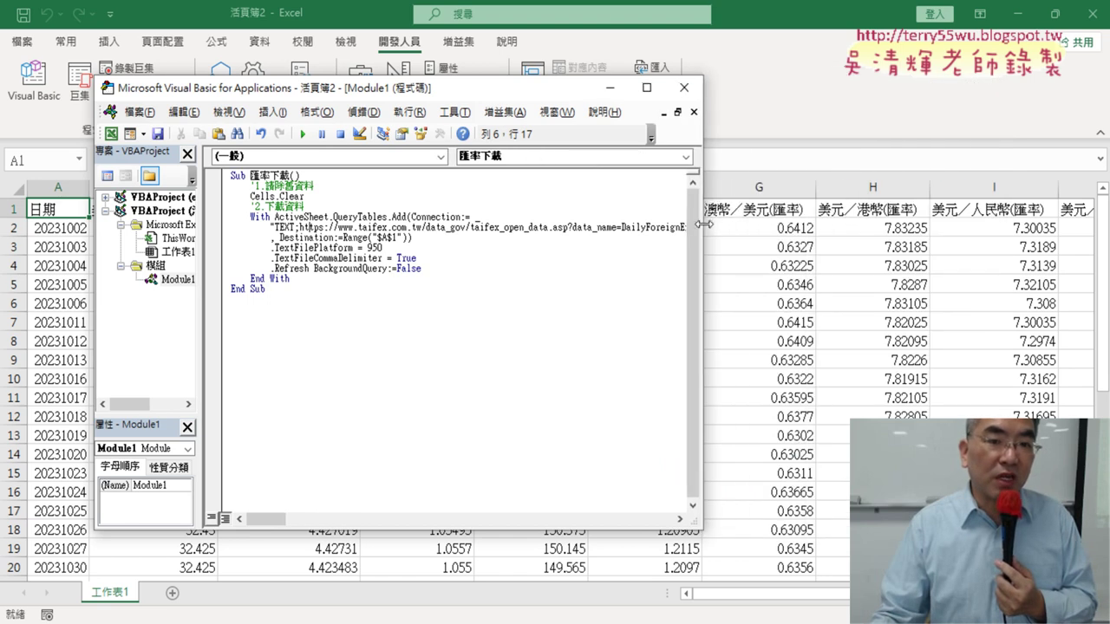
{"action": "left_click_drag", "start_coordinate": [414, 94], "coordinate": [754, 90]}
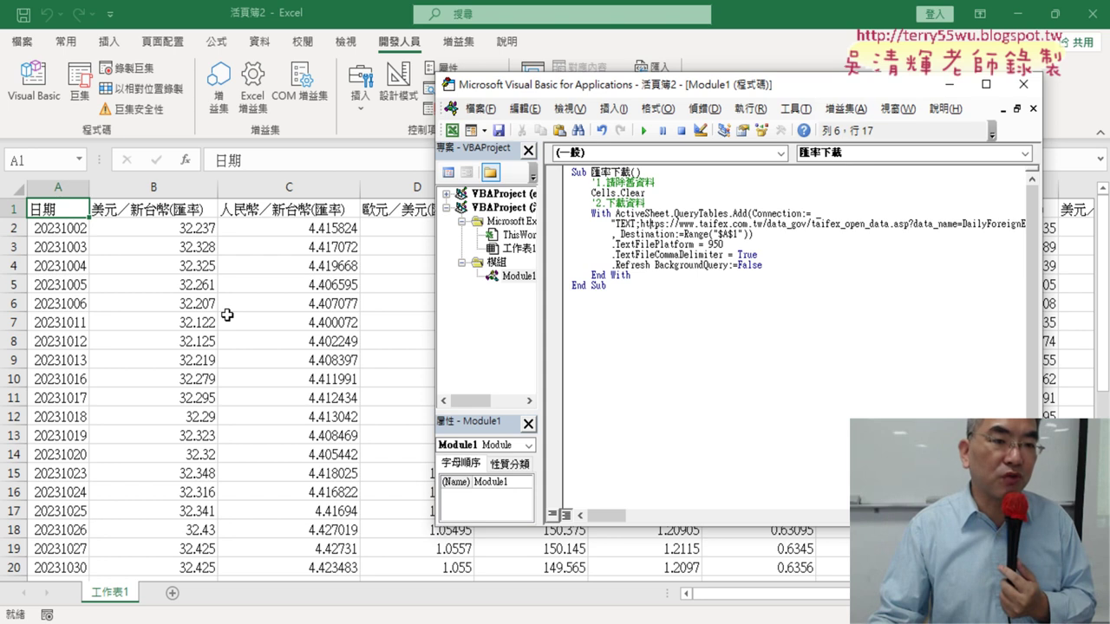
{"action": "mouse_move", "coordinate": [51, 210]}
{"action": "left_mouse_down"}
{"action": "mouse_move", "coordinate": [131, 225]}
{"action": "mouse_move", "coordinate": [79, 215]}
{"action": "left_mouse_up"}
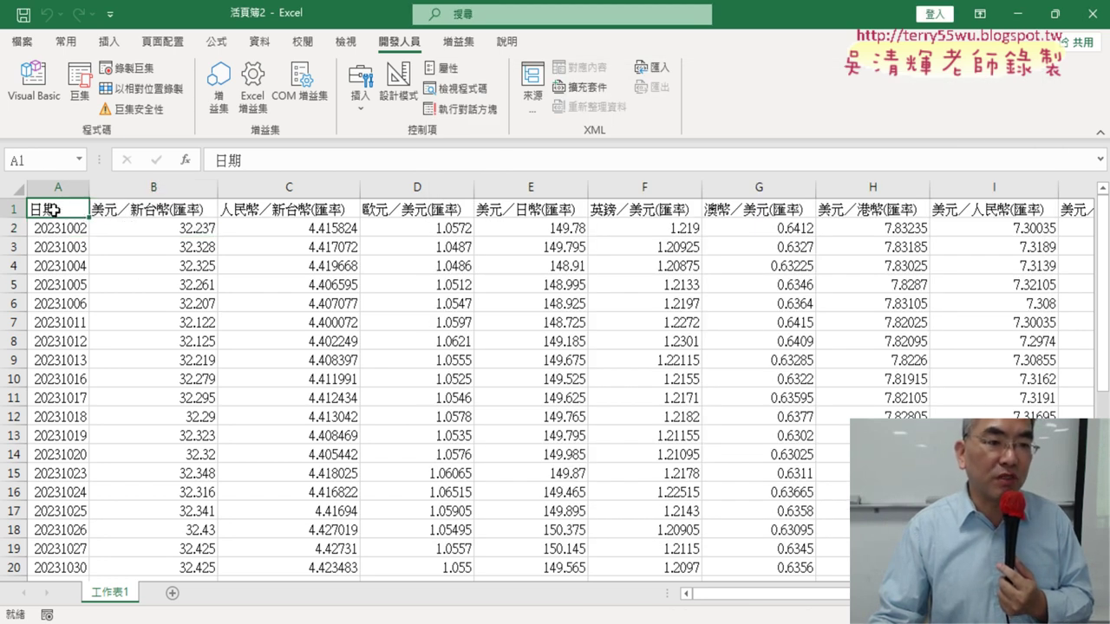
Step: Select A1:B38, covering the 日期 and 美元／新台幣(匯率) columns with their headers
{"action": "left_click", "coordinate": [121, 211]}
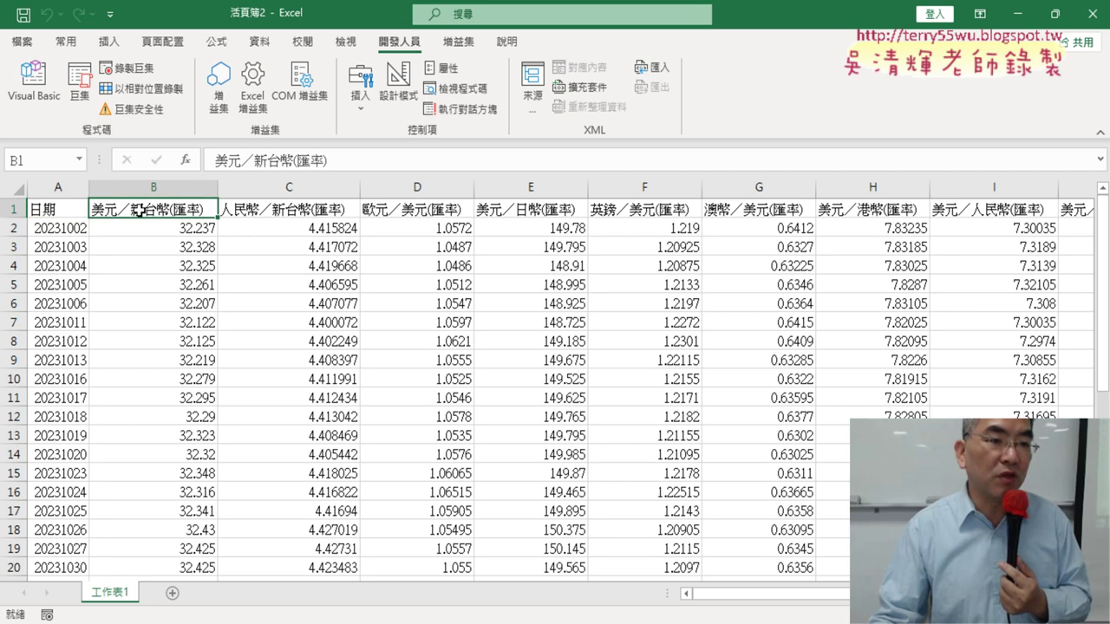
{"action": "left_click", "coordinate": [56, 208]}
{"action": "left_click_drag", "start_coordinate": [57, 208], "coordinate": [131, 211]}
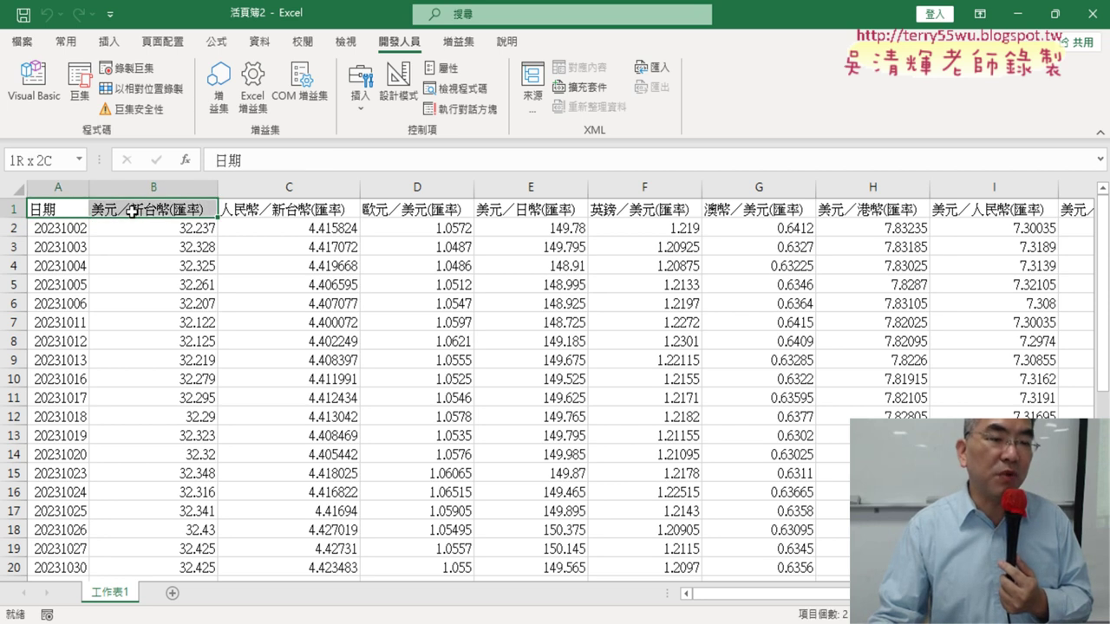
{"action": "left_click", "coordinate": [68, 211]}
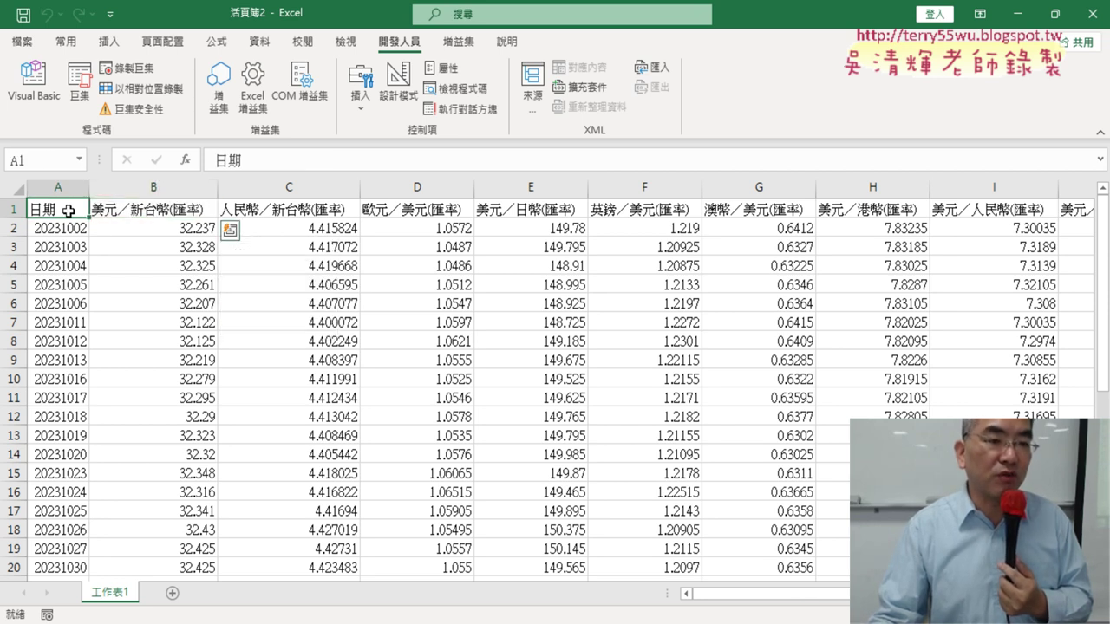
{"action": "left_click_drag", "start_coordinate": [68, 211], "coordinate": [173, 568]}
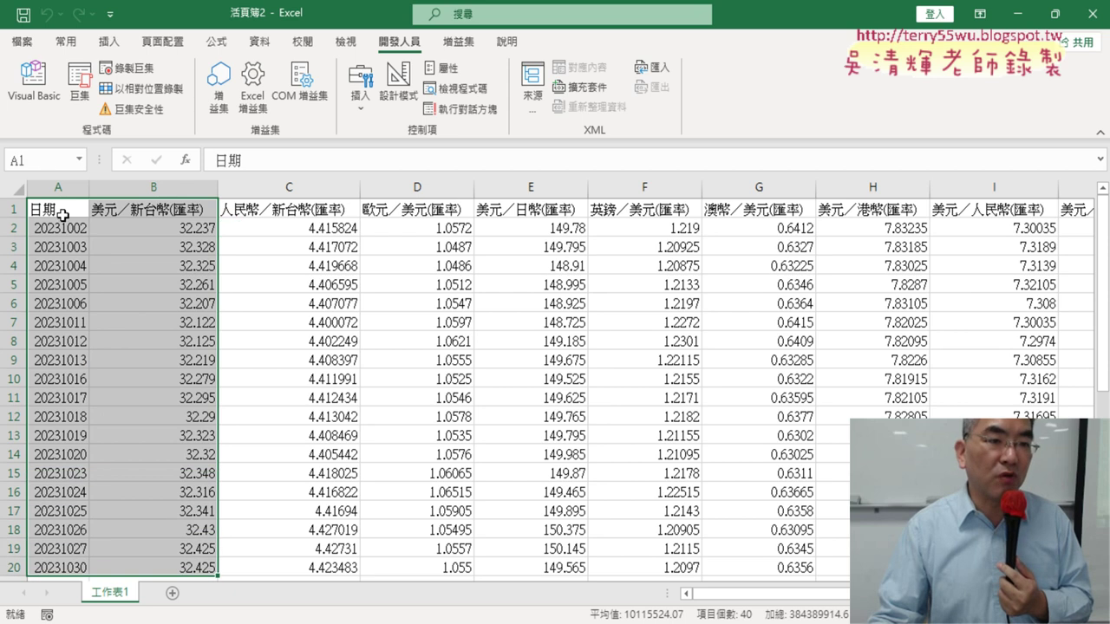
{"action": "left_click_drag", "start_coordinate": [62, 215], "coordinate": [156, 211]}
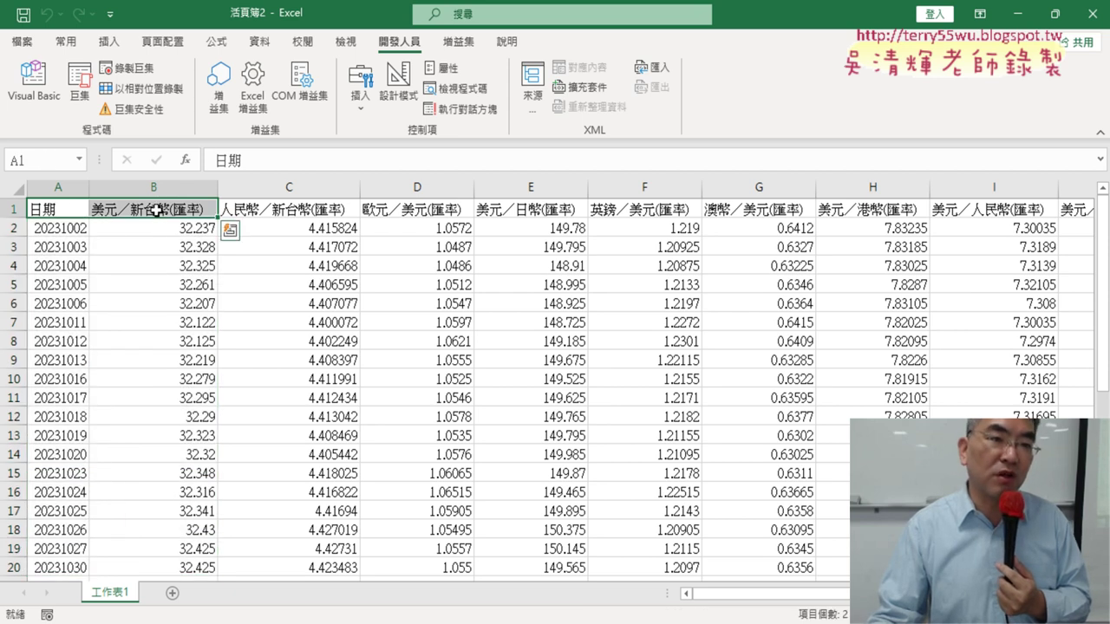
{"action": "left_click", "coordinate": [46, 210]}
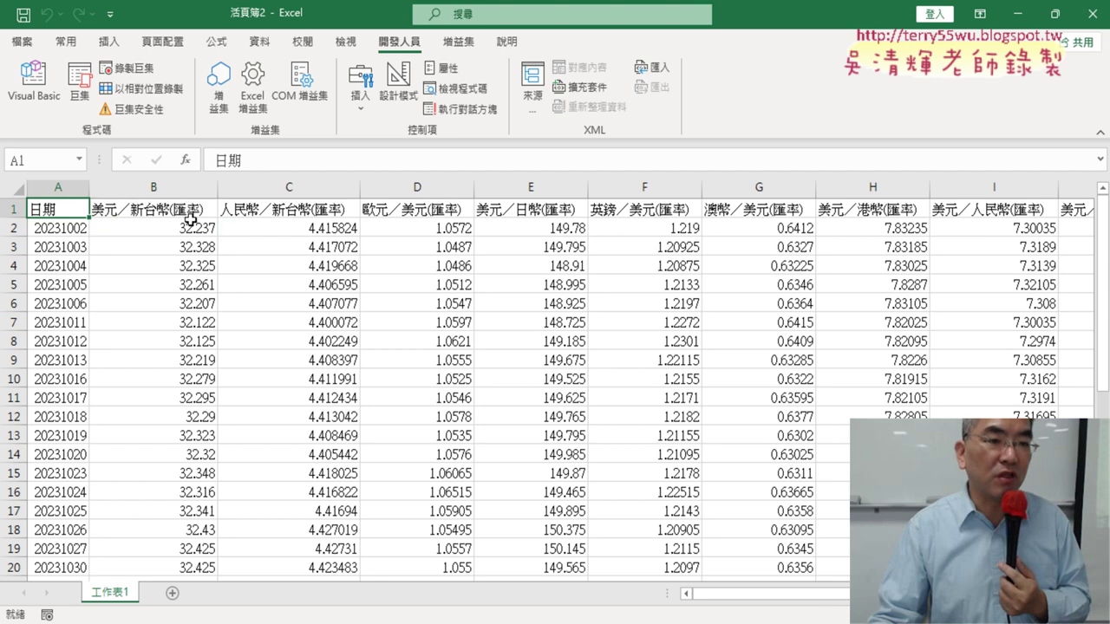
{"action": "scroll", "coordinate": [186, 319], "scroll_direction": "down", "scroll_amount": 4}
{"action": "scroll", "coordinate": [186, 322], "scroll_direction": "down", "scroll_amount": 4}
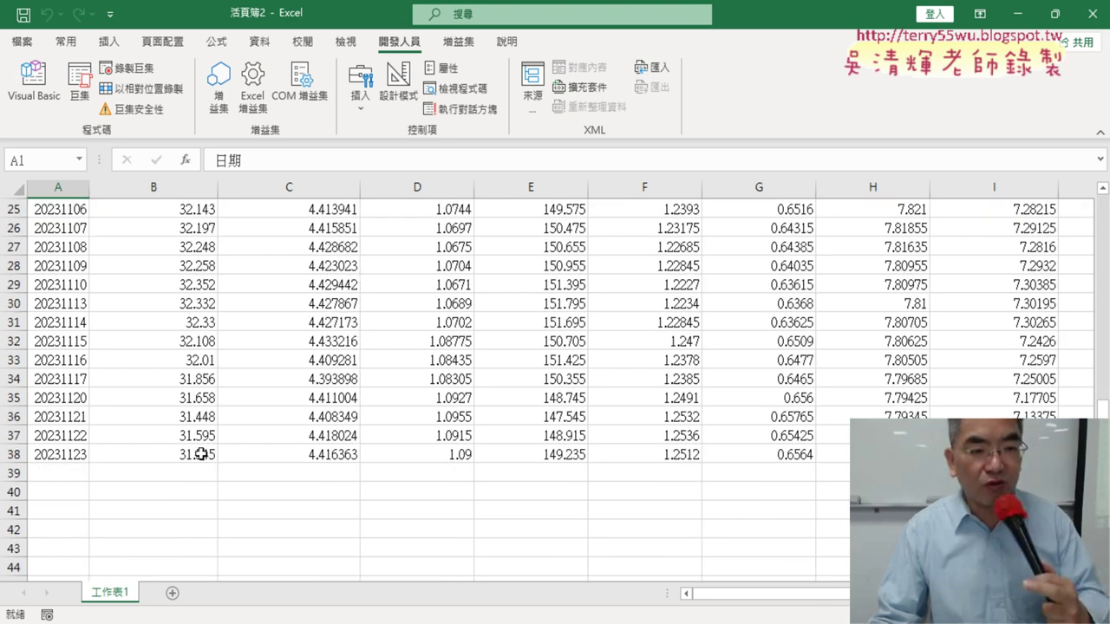
{"action": "left_click", "coordinate": [201, 452], "text": "shift"}
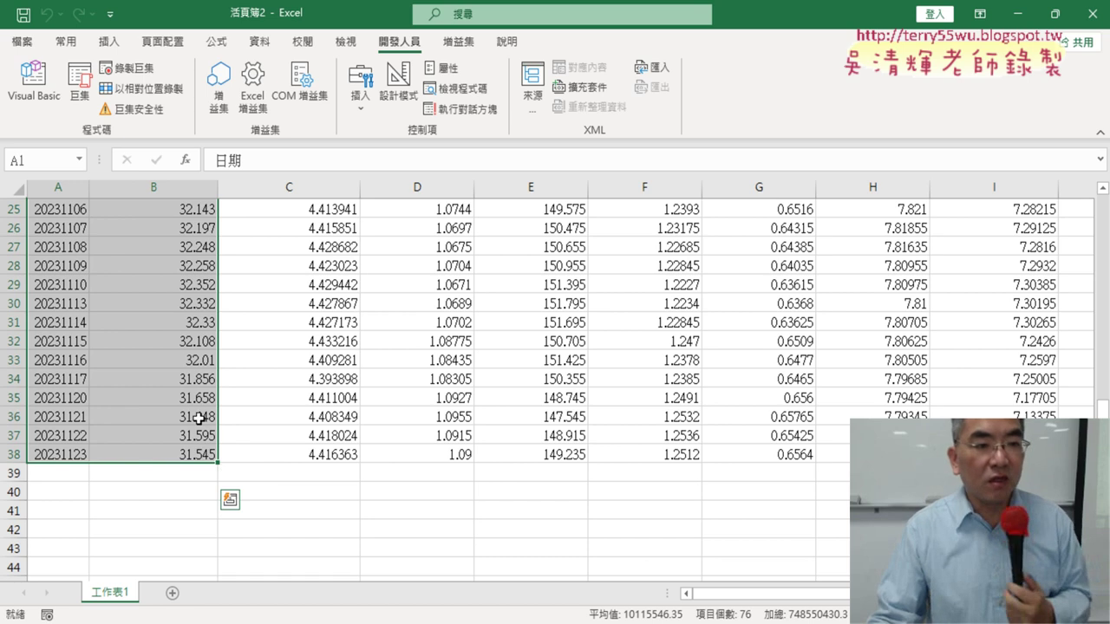
{"action": "scroll", "coordinate": [195, 407], "scroll_direction": "up", "scroll_amount": 8}
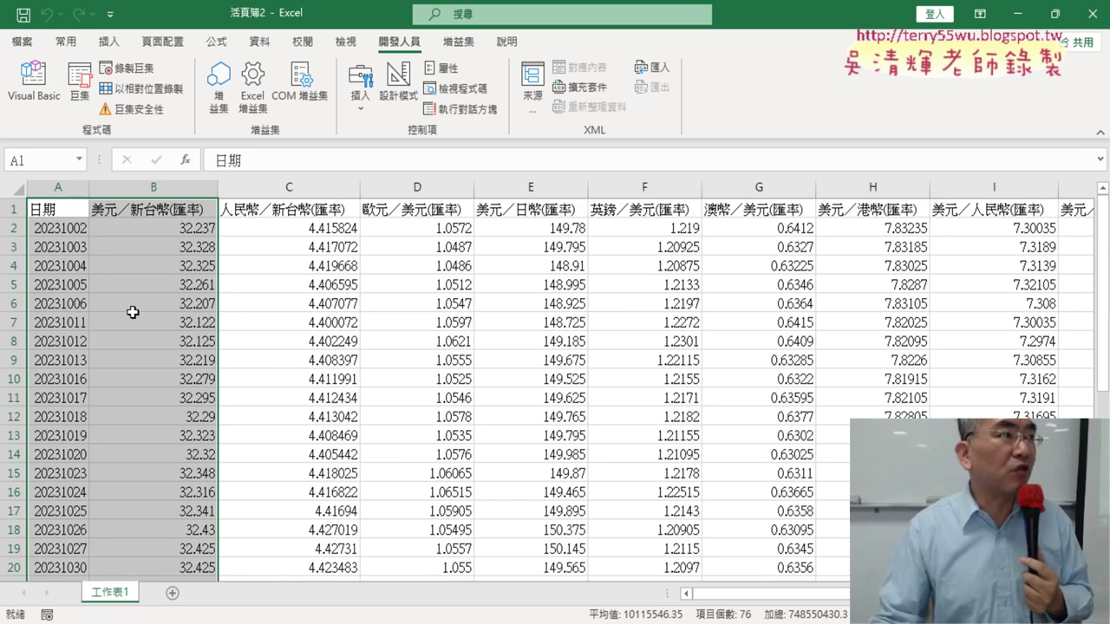
Step: Insert a Line with Markers chart from the selected date and USD/TWD data
{"action": "left_click", "coordinate": [116, 47]}
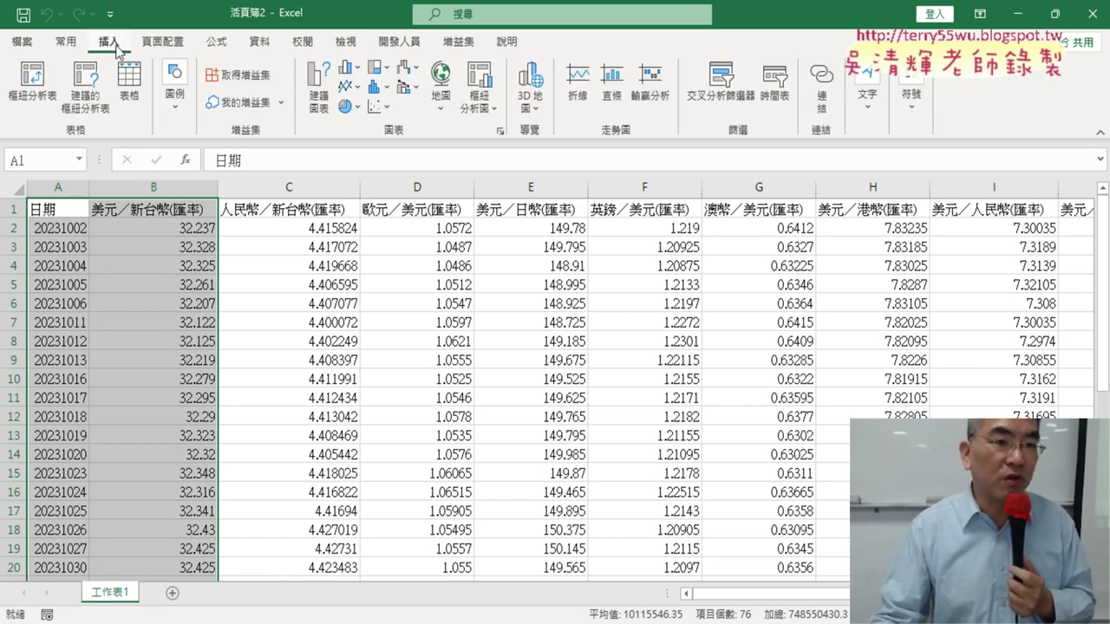
{"action": "left_click", "coordinate": [358, 89]}
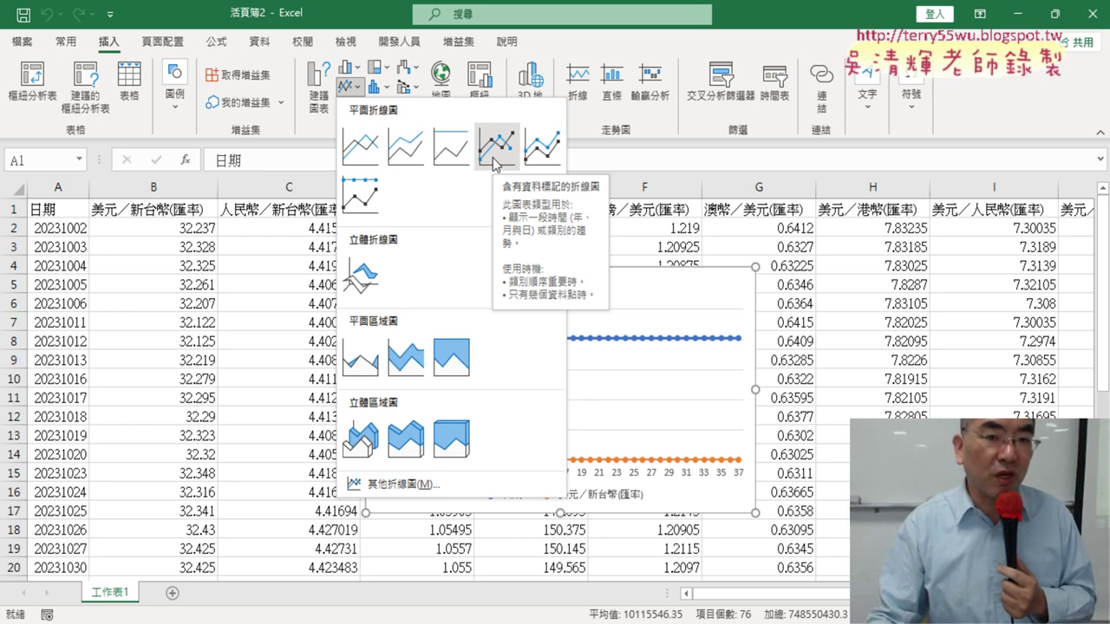
{"action": "left_click", "coordinate": [496, 156]}
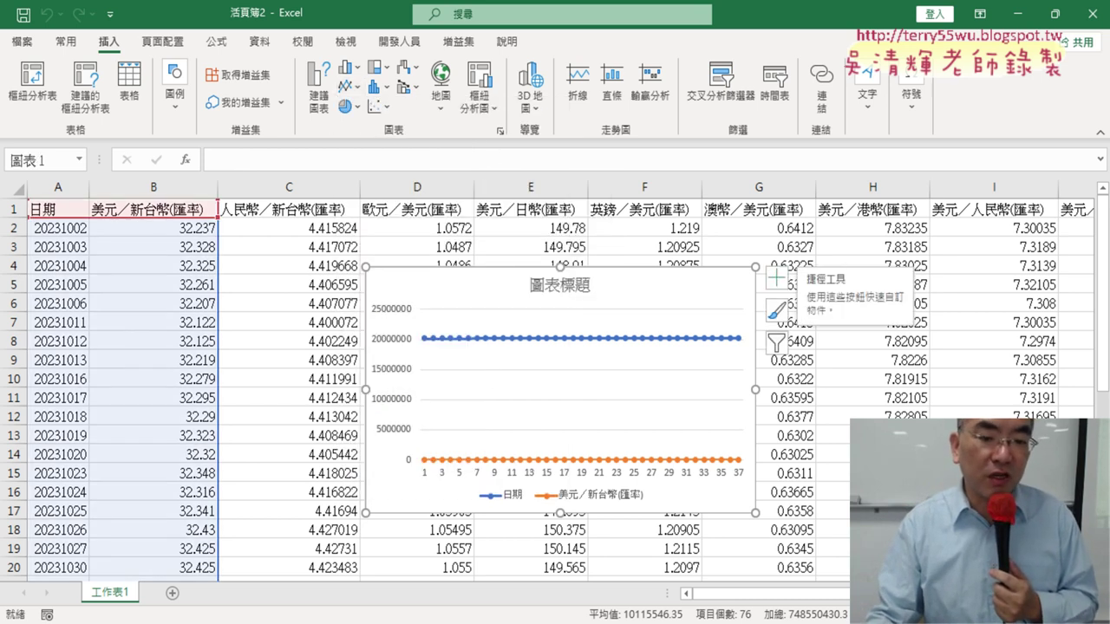
{"action": "key", "text": "alt+Tab"}
Step: Review the handout's first page with its sample rate line charts in Google Docs, then return to Excel
{"action": "left_click", "coordinate": [194, 18]}
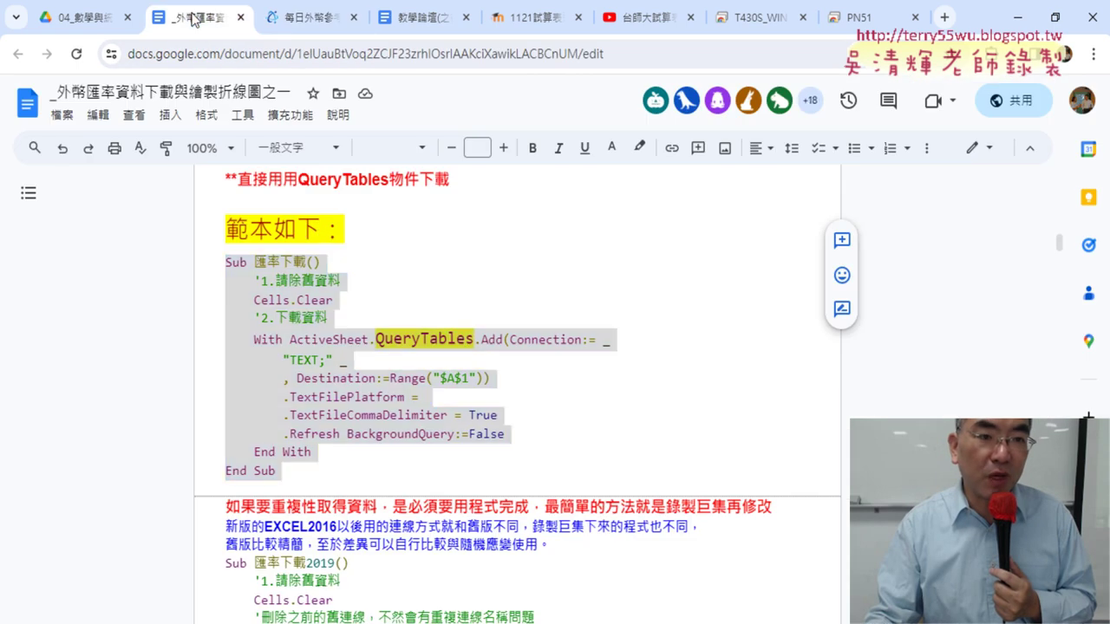
{"action": "scroll", "coordinate": [300, 436], "scroll_direction": "up", "scroll_amount": 5}
{"action": "scroll", "coordinate": [300, 436], "scroll_direction": "up", "scroll_amount": 5}
{"action": "scroll", "coordinate": [300, 437], "scroll_direction": "up", "scroll_amount": 5}
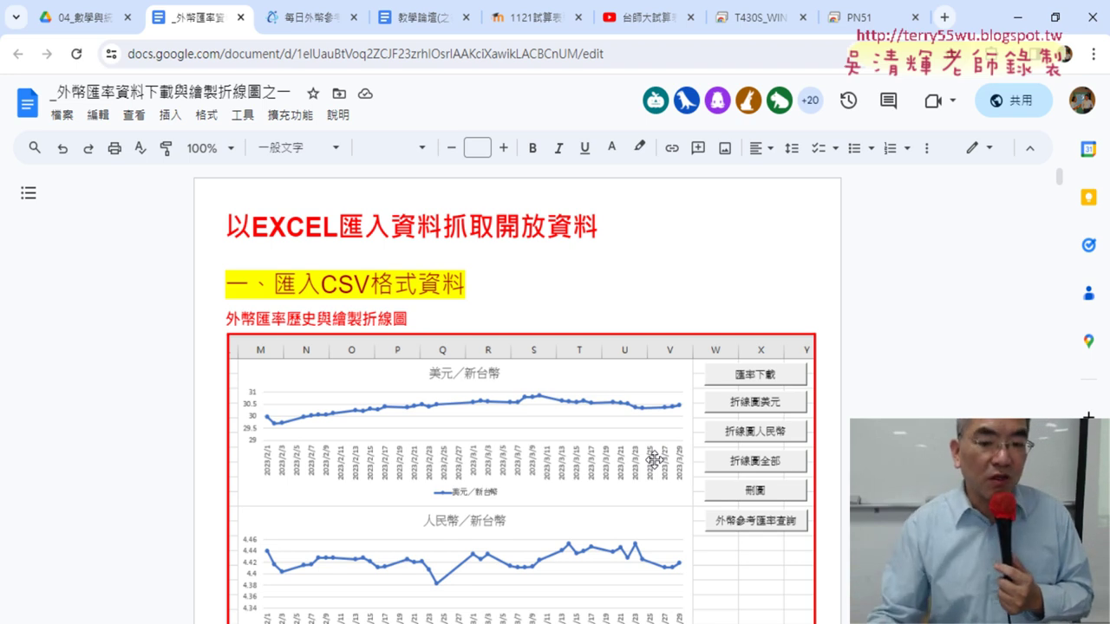
{"action": "mouse_move", "coordinate": [654, 623]}
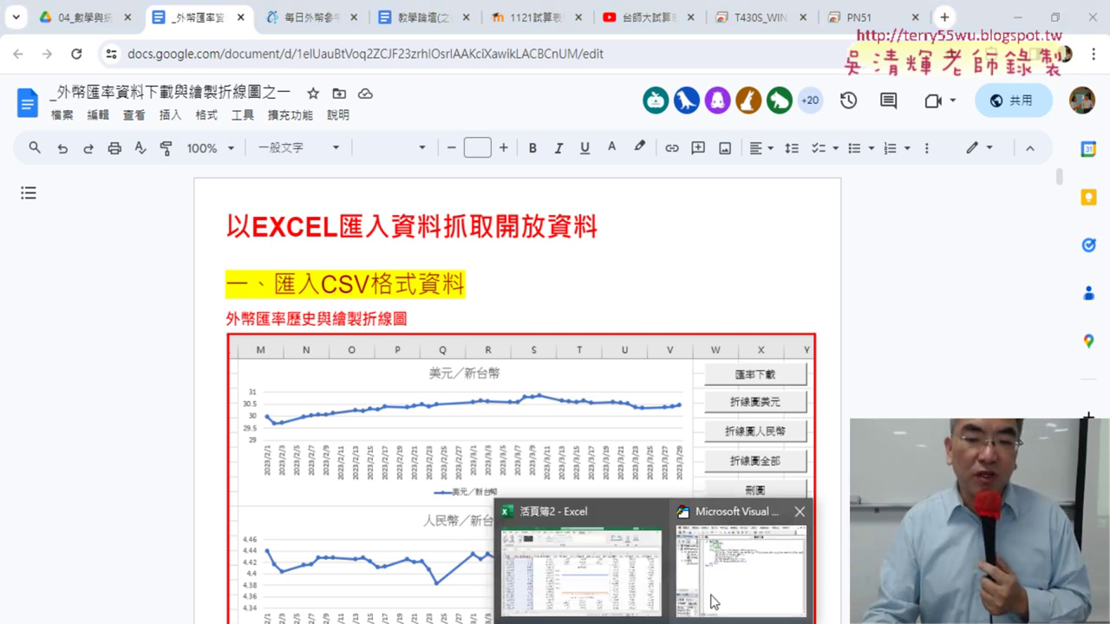
{"action": "left_click", "coordinate": [584, 593]}
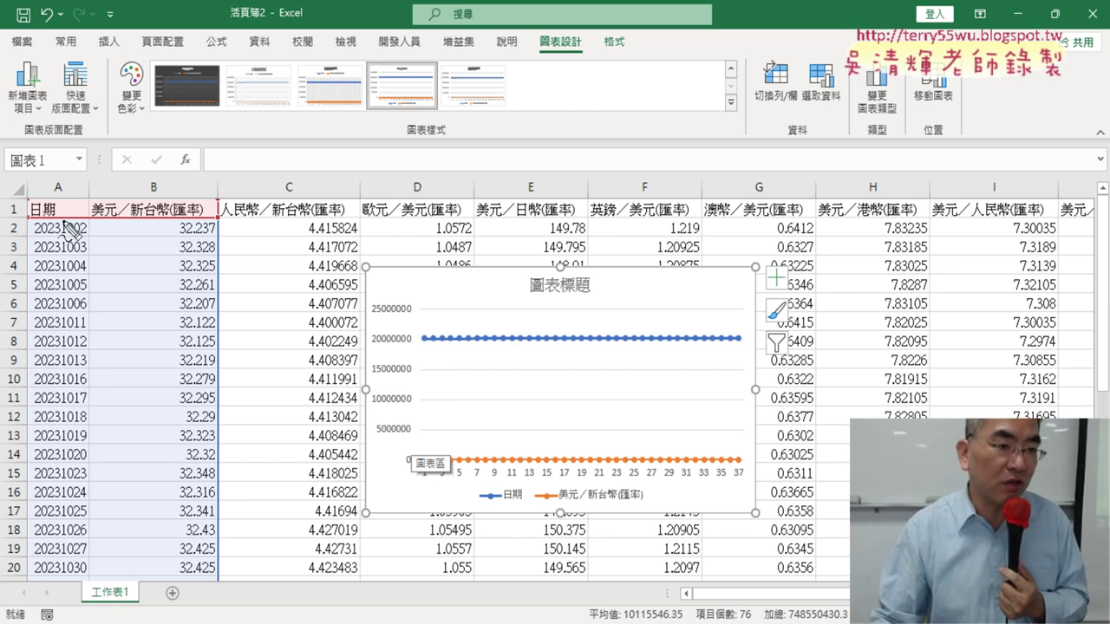
{"action": "mouse_move", "coordinate": [63, 236]}
{"action": "left_mouse_down"}
{"action": "mouse_move", "coordinate": [84, 221]}
{"action": "mouse_move", "coordinate": [71, 231]}
{"action": "left_mouse_up"}
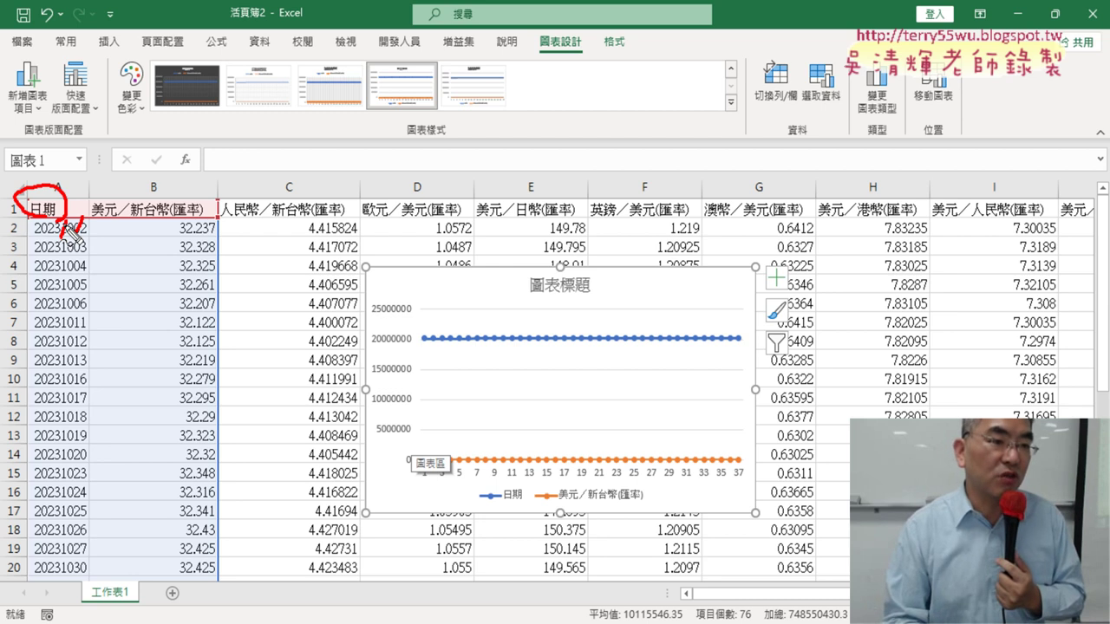
{"action": "key", "text": "Escape"}
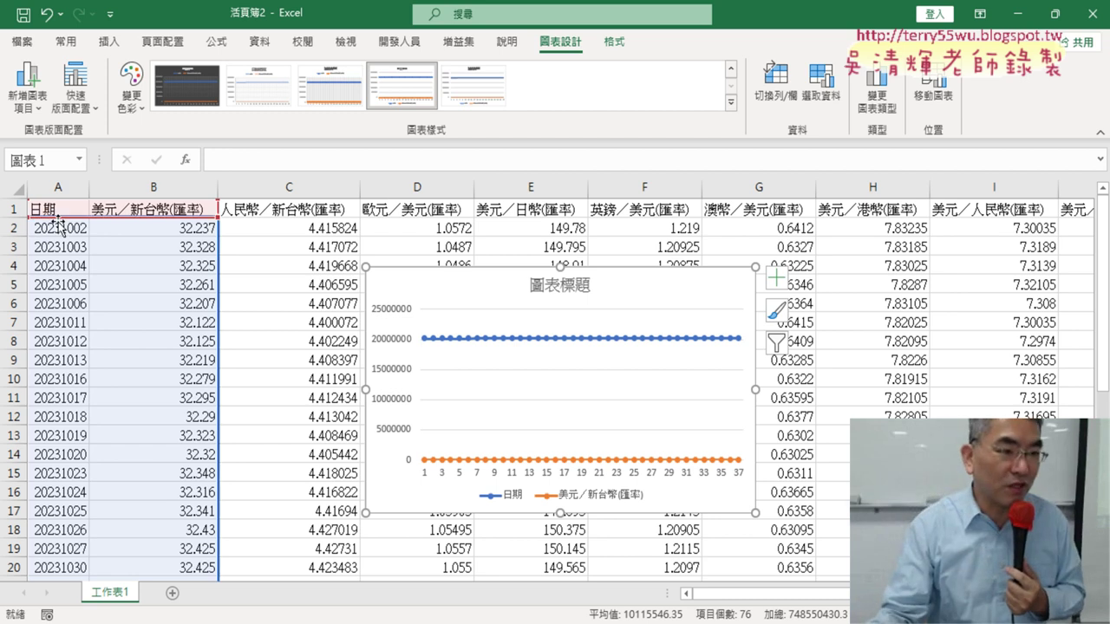
Step: Insert slashes to change A2 to 2023/10/02, confirm it, then undo the change
{"action": "left_click", "coordinate": [66, 225]}
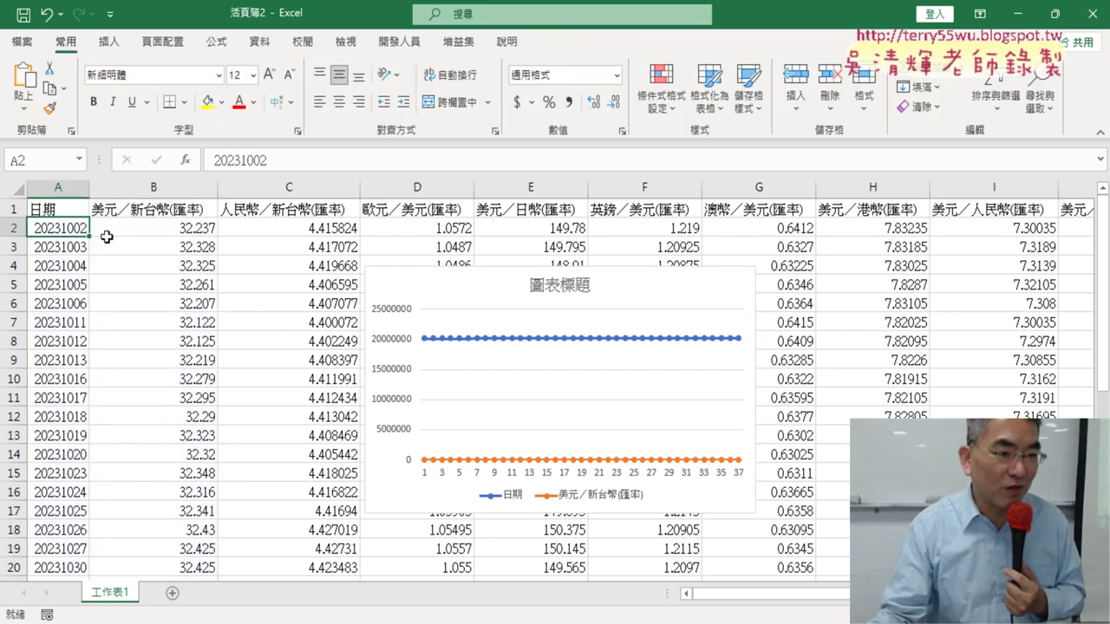
{"action": "double_click", "coordinate": [61, 228]}
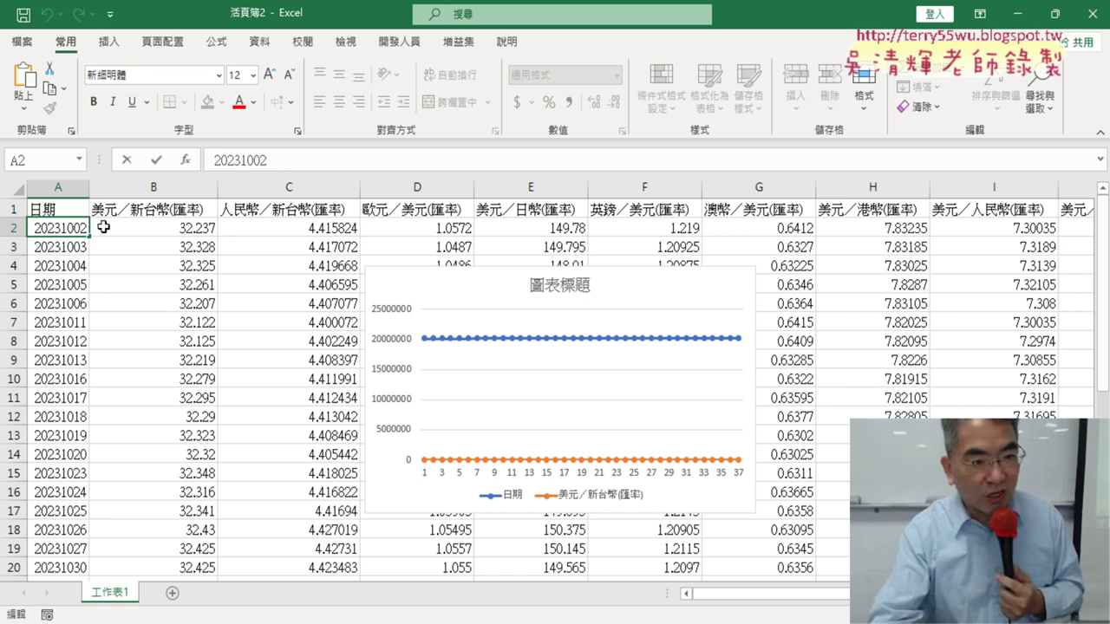
{"action": "type", "text": "/"}
{"action": "key", "text": "Right"}
{"action": "key", "text": "Right"}
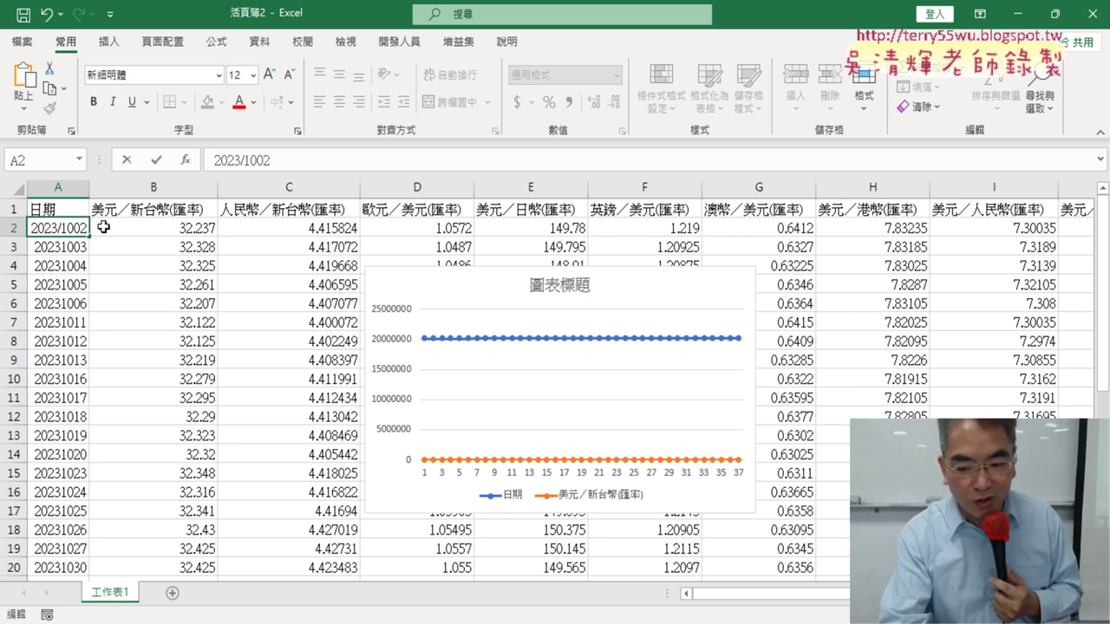
{"action": "type", "text": "/"}
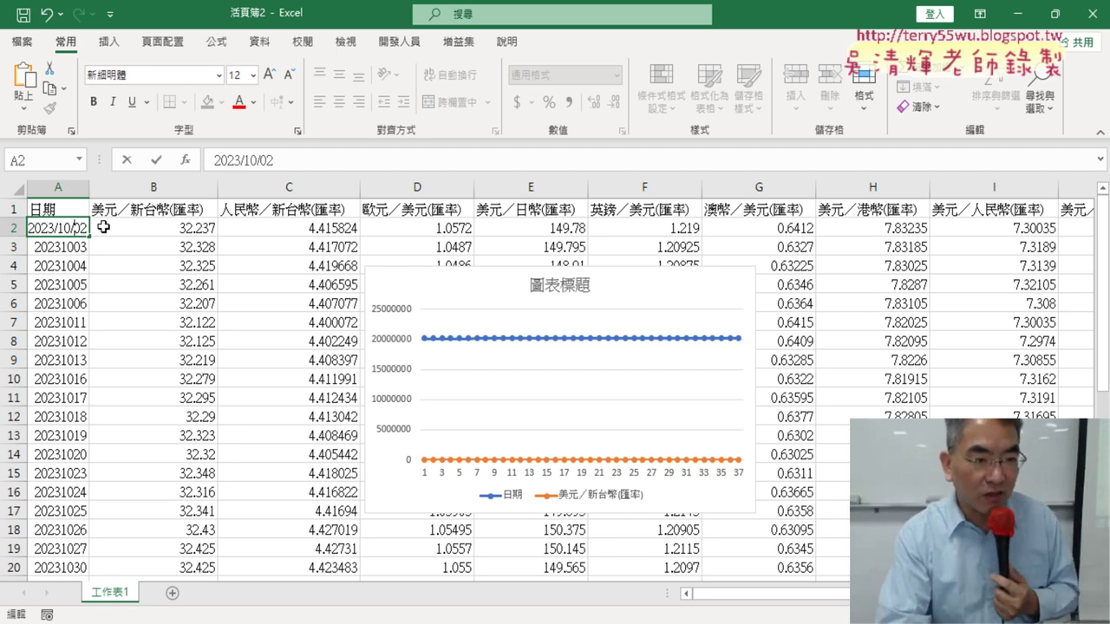
{"action": "key", "text": "Return"}
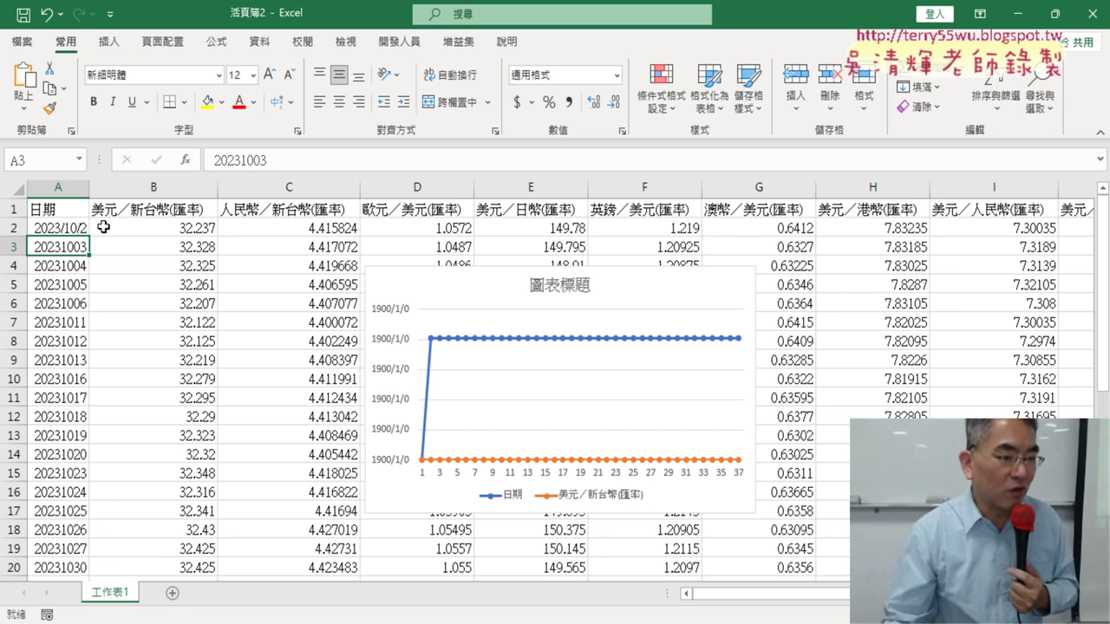
{"action": "key", "text": "ctrl+z"}
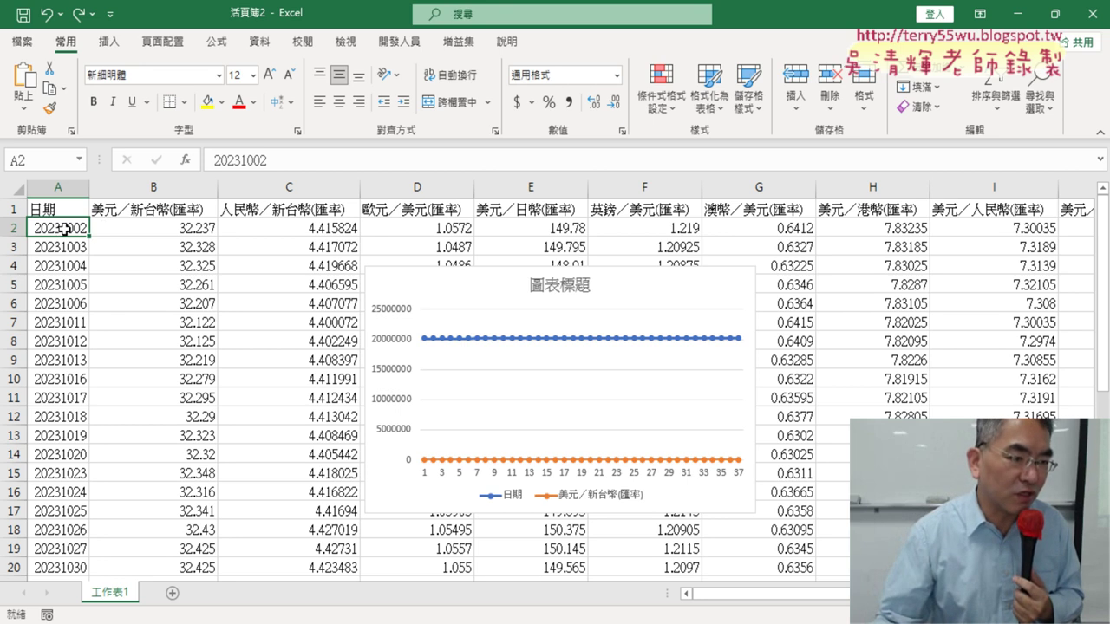
Step: Re-edit A2 so it reads 2023/10/02 again, leaving the entry unconfirmed
{"action": "double_click", "coordinate": [65, 229]}
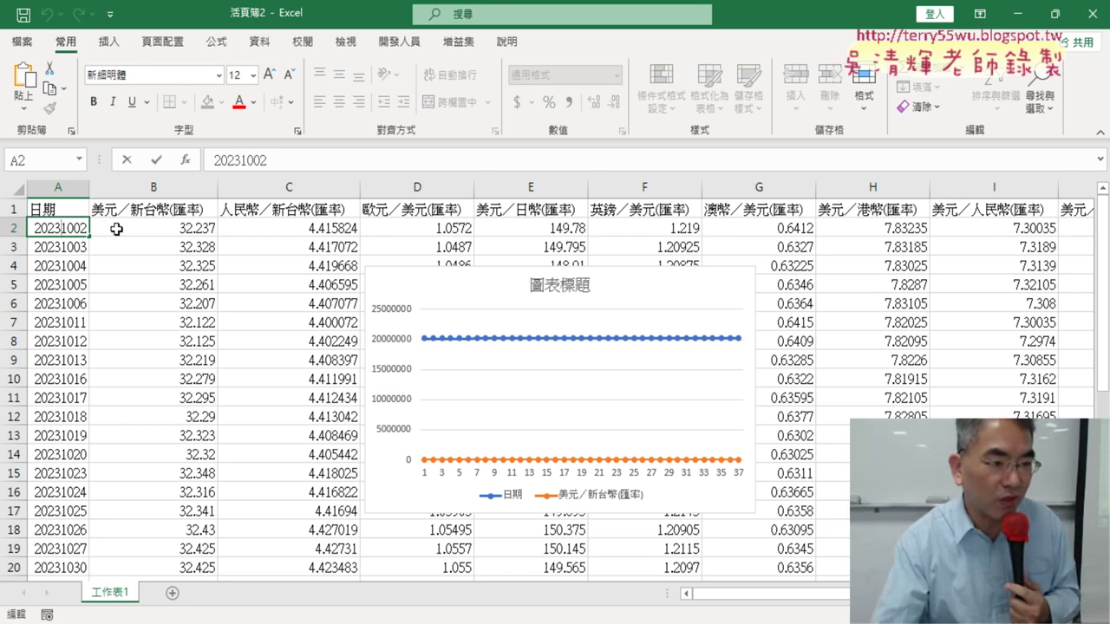
{"action": "type", "text": "/10"}
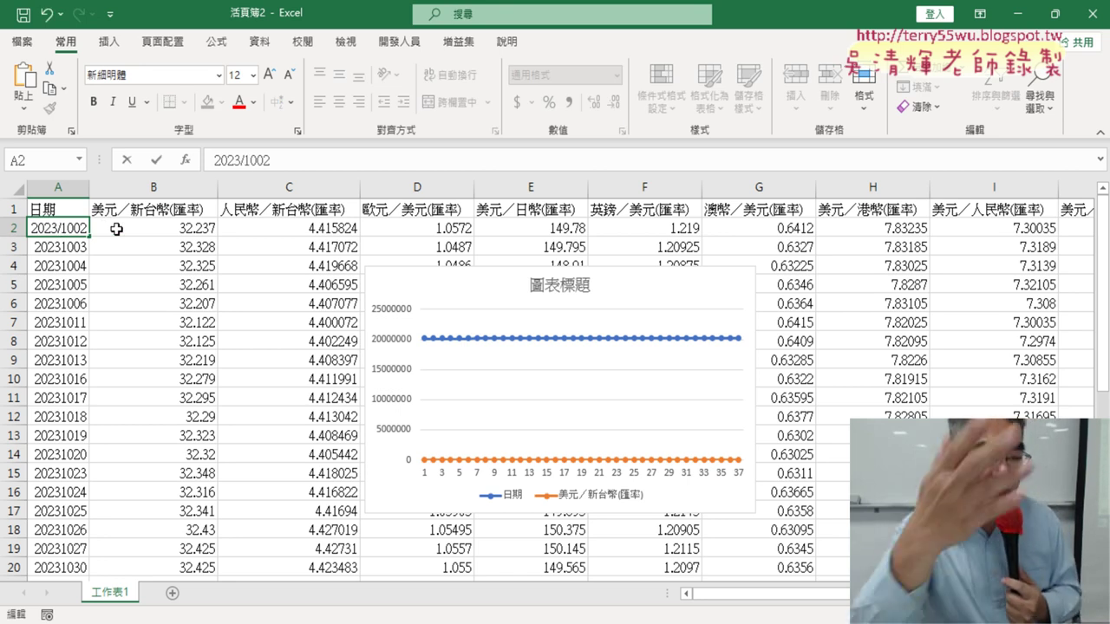
{"action": "type", "text": "/"}
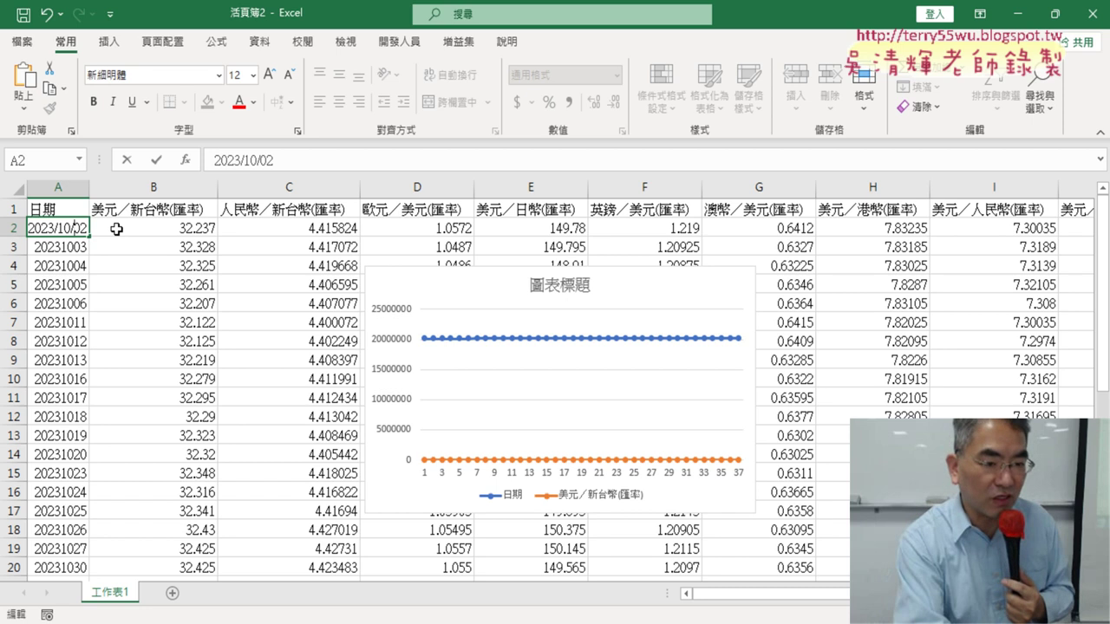
{"action": "key", "text": "ctrl+z"}
{"action": "key", "text": "ctrl+y"}
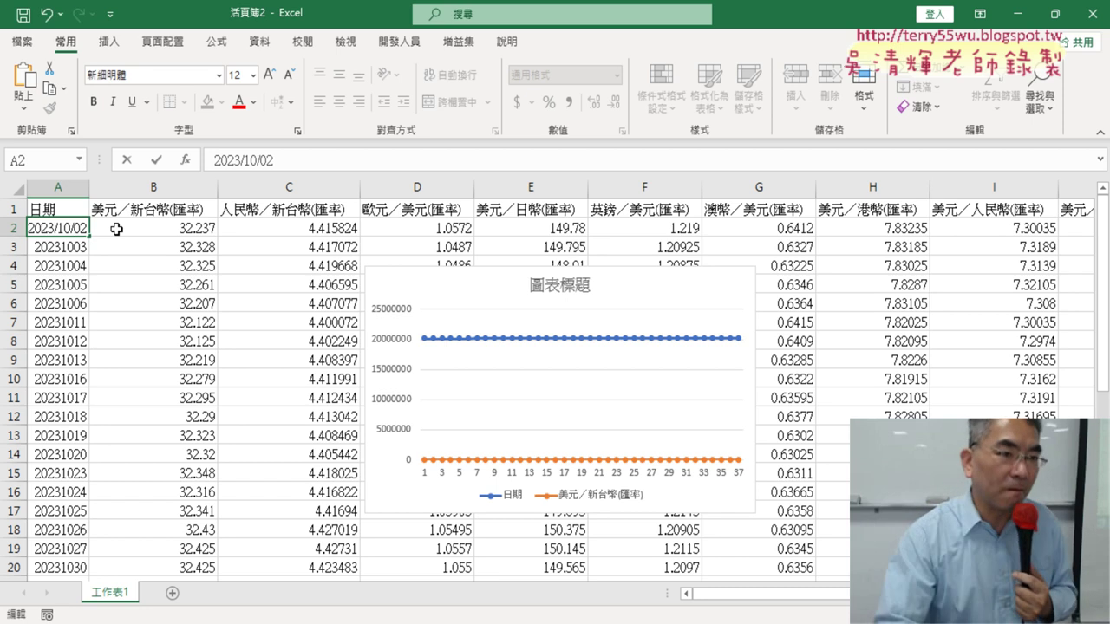
Step: Cancel the A2 edit so it shows 20231002, glance at the Module1 macro code, then minimize the editor
{"action": "left_click", "coordinate": [399, 41]}
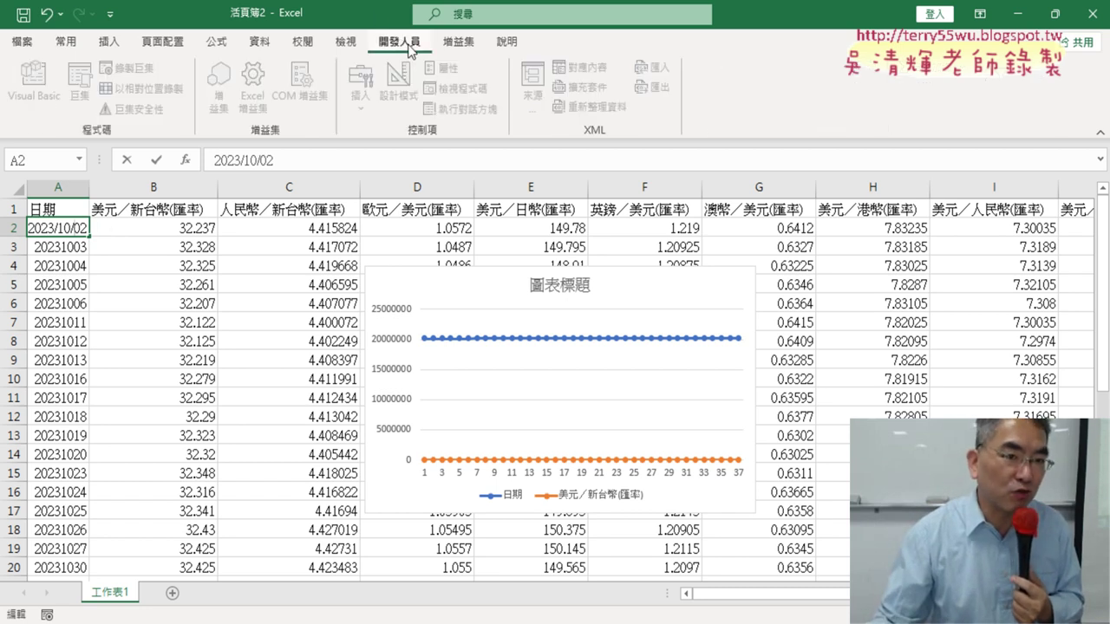
{"action": "left_click", "coordinate": [126, 160]}
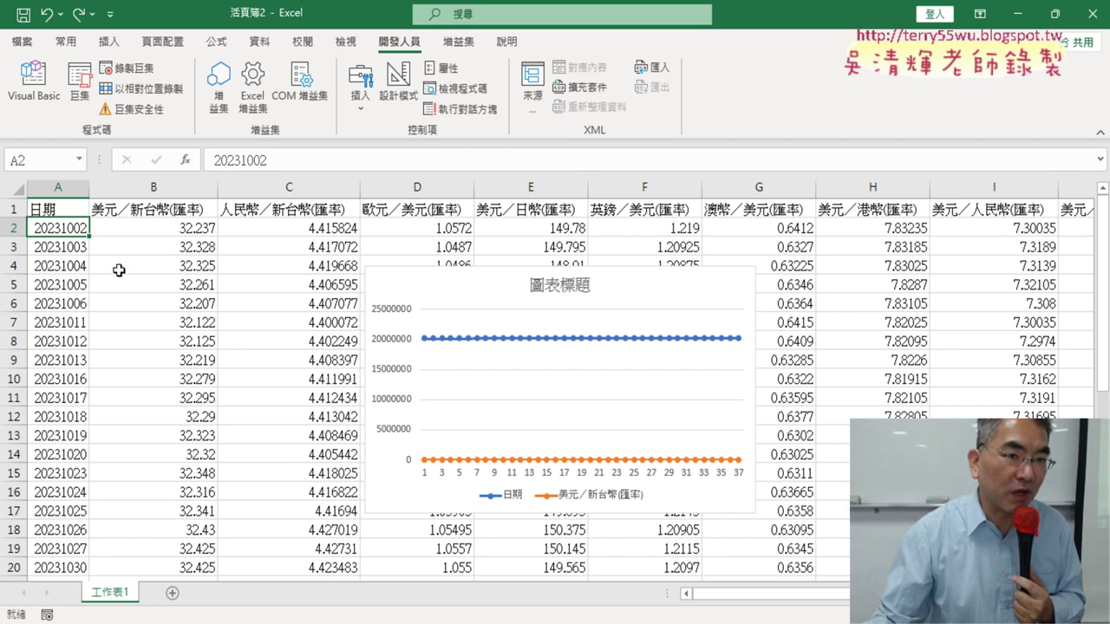
{"action": "left_click", "coordinate": [11, 111]}
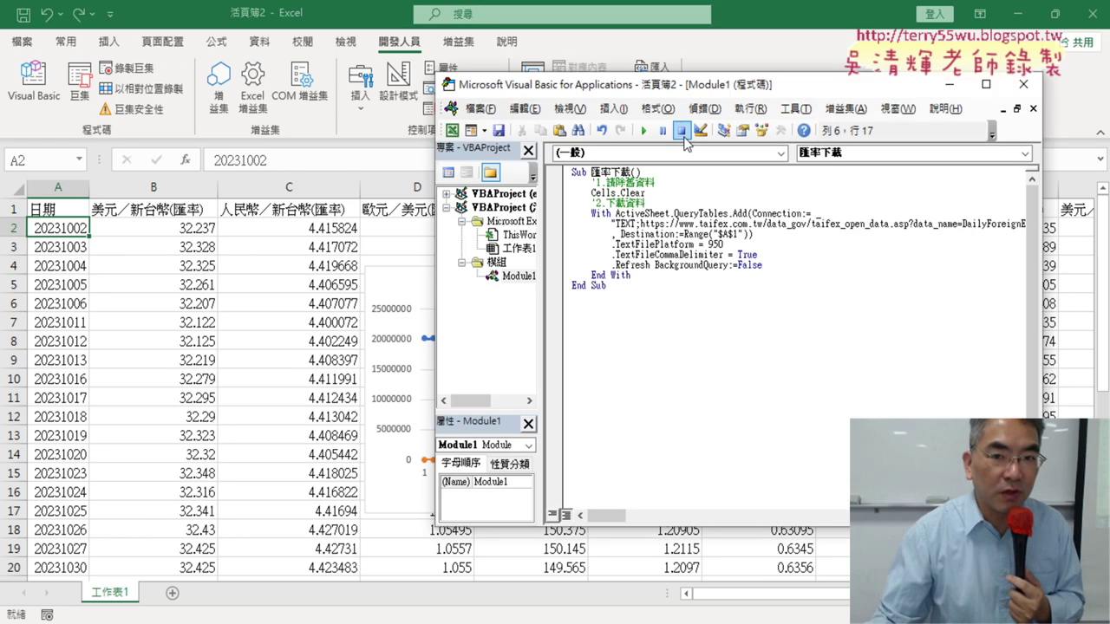
{"action": "left_click_drag", "start_coordinate": [668, 84], "coordinate": [450, 88]}
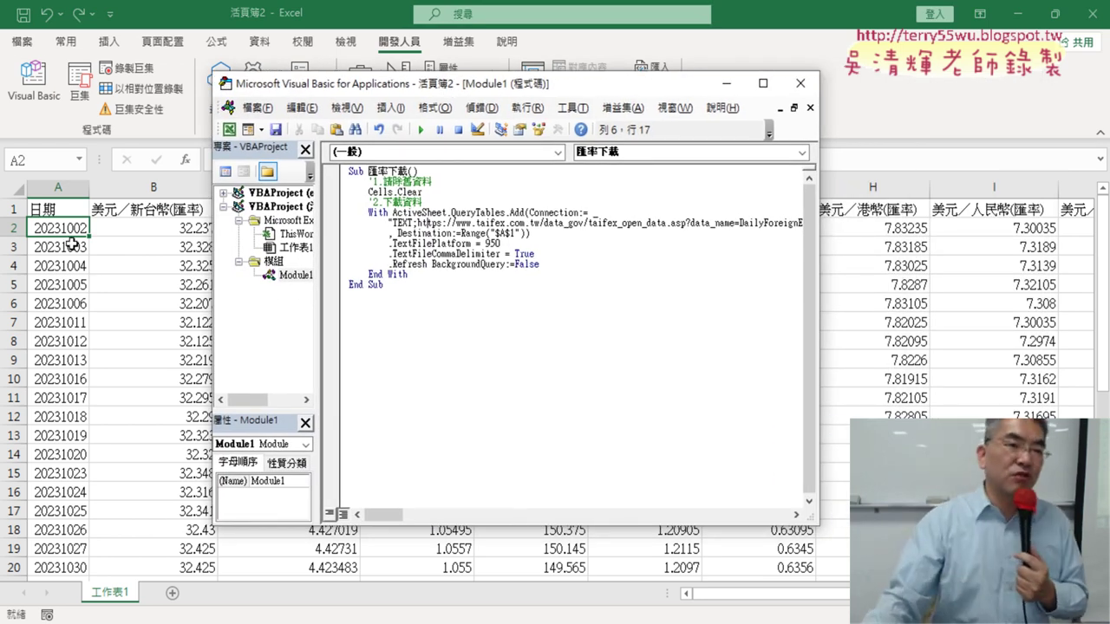
{"action": "left_click", "coordinate": [725, 90]}
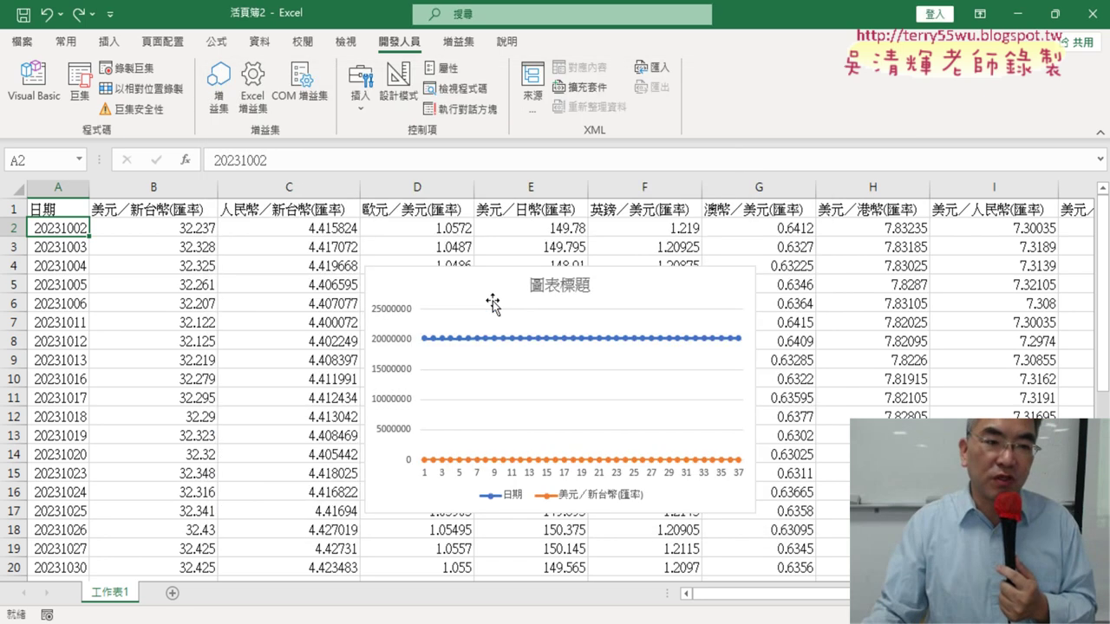